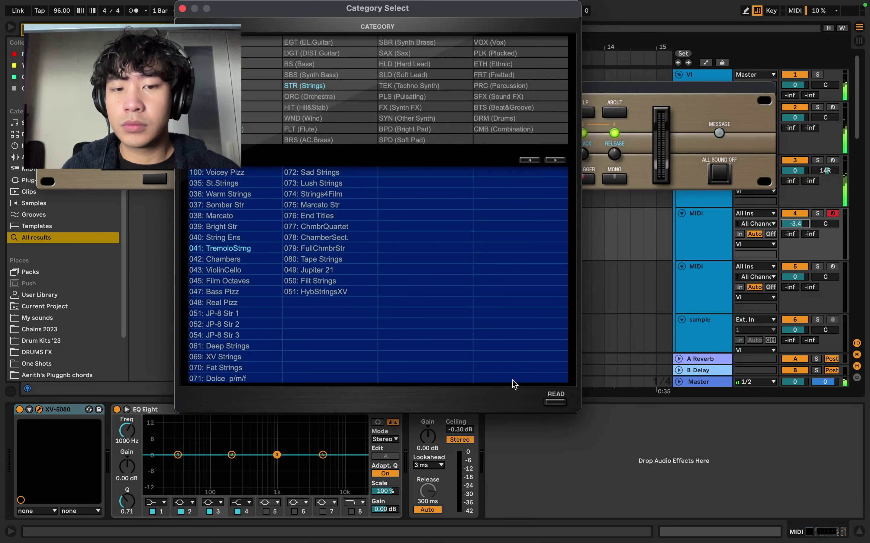
# Step: Load the TremoloStrng patch and insert an empty four-bar MIDI clip on track 4 from bar 9 to bar 13
pyautogui.click(555, 402)
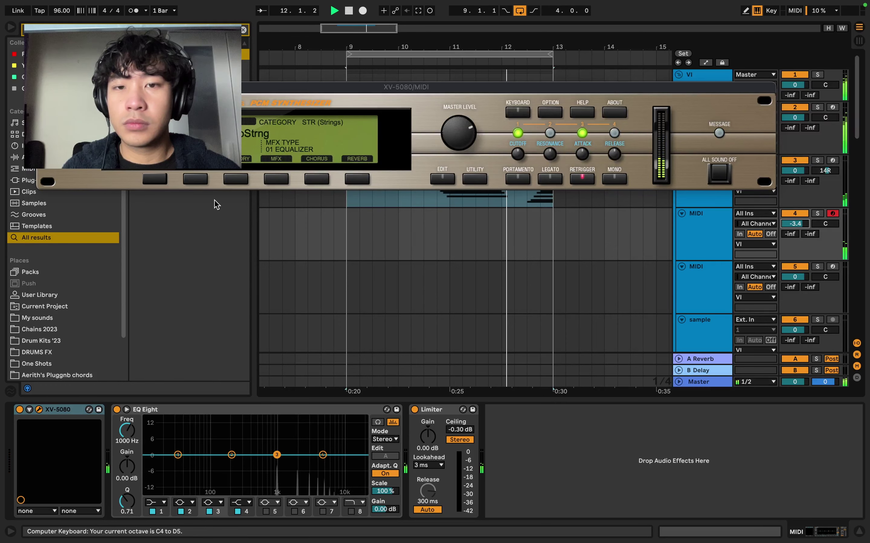
pyautogui.moveTo(354, 241); pyautogui.dragTo(553, 247)
pyautogui.press('super+shift+m')
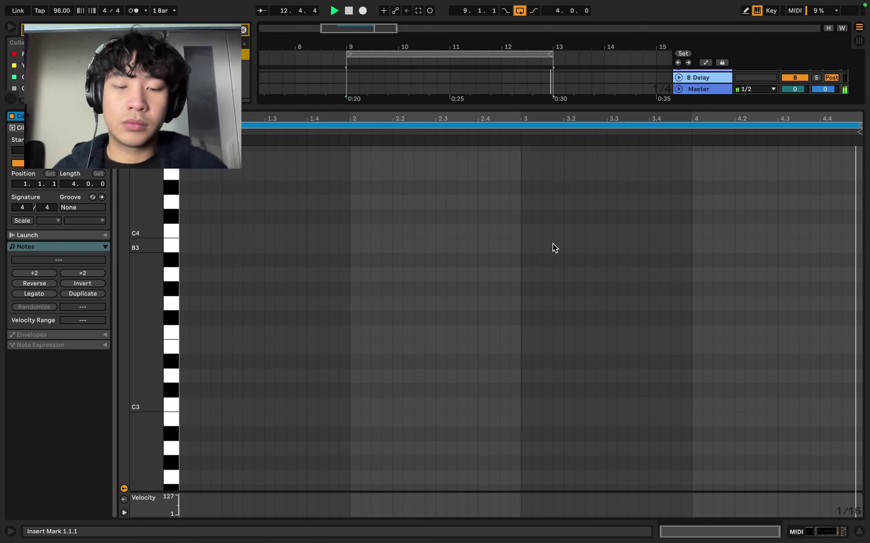
# Step: Draw a B4 note spanning the first two bars of the new MIDI clip
pyautogui.scroll(5, 307, 268)
pyautogui.doubleClick(185, 374)
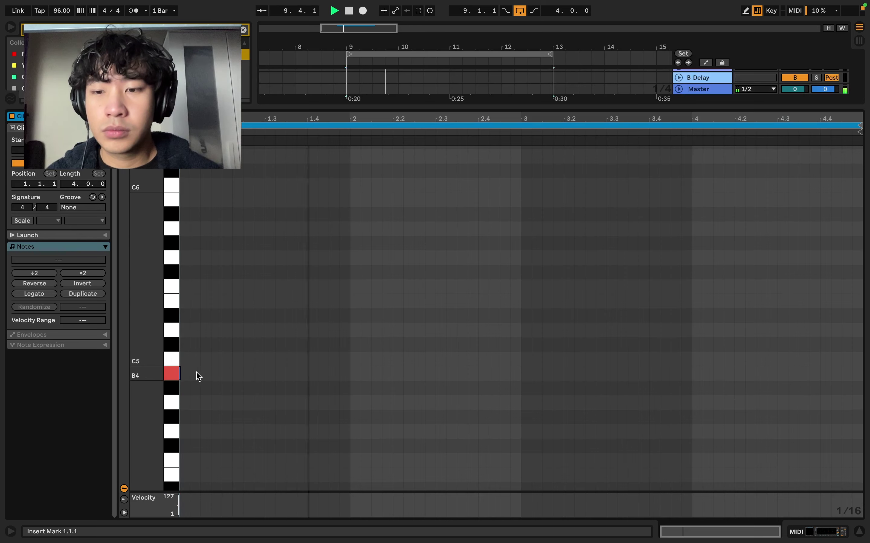
pyautogui.moveTo(186, 373); pyautogui.dragTo(485, 379)
# Step: Duplicate the B4 note into bars 3 and 4 and transpose the copy up to F#5, then return to the arrangement
pyautogui.press('super+d')
pyautogui.press('Up')
pyautogui.press('Up')
pyautogui.press('Up')
pyautogui.press('Up')
pyautogui.press('Up')
pyautogui.press('Up')
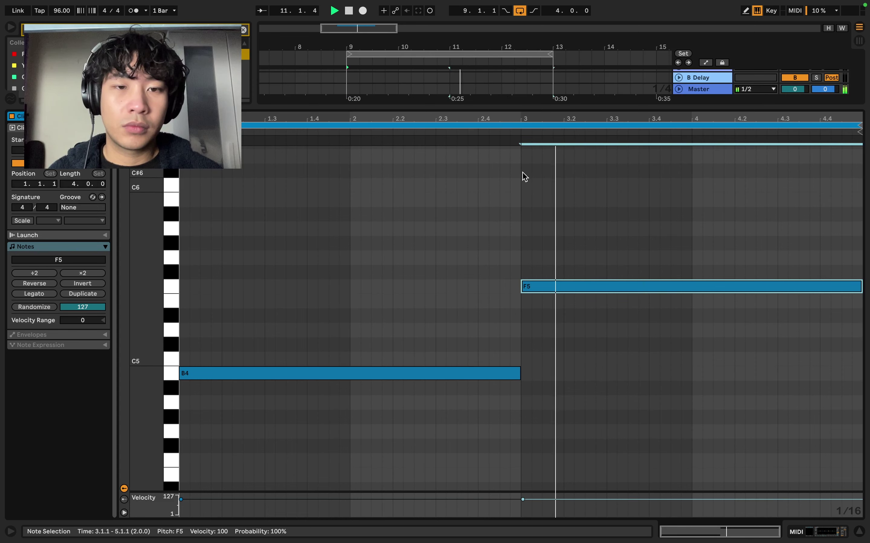
pyautogui.press('Up')
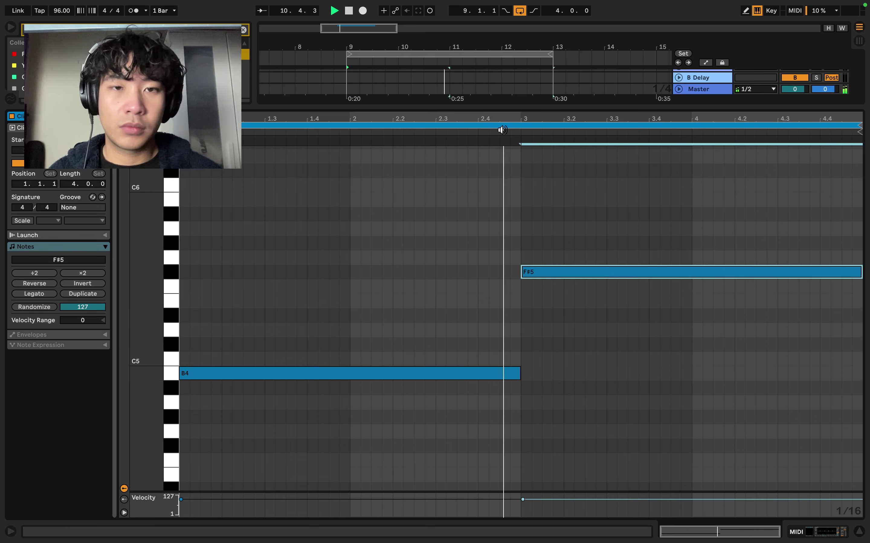
pyautogui.click(530, 194)
pyautogui.scroll(1, 493, 237)
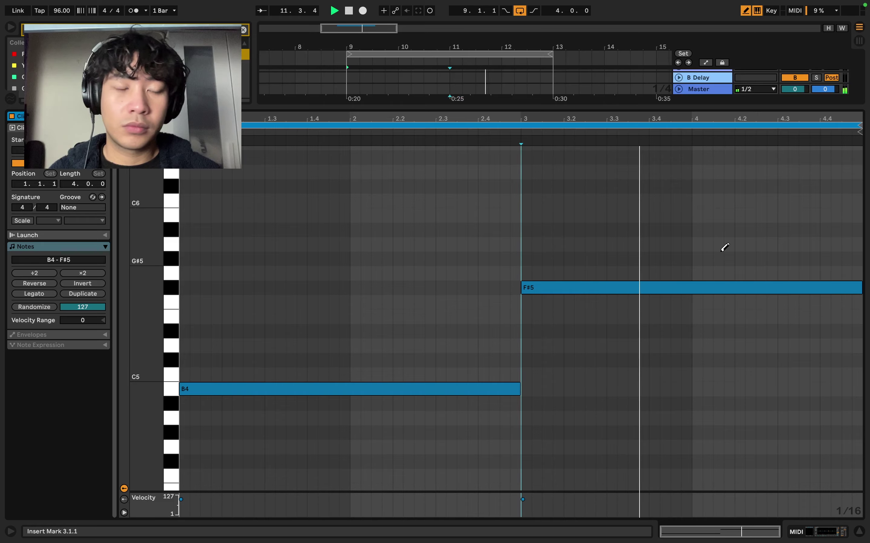
pyautogui.scroll(1, 647, 241)
pyautogui.hotkey('shift', 'Tab')
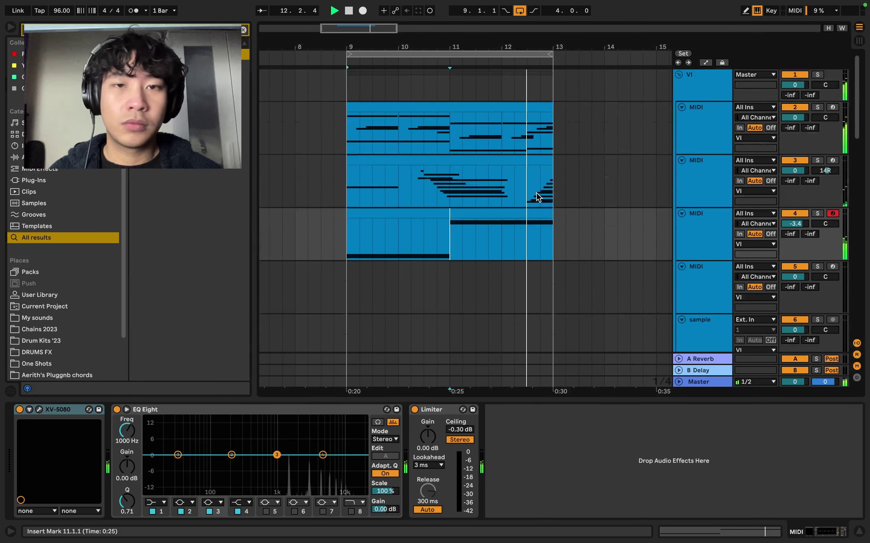
# Step: Pan MIDI track 4 to 9L
pyautogui.moveTo(466, 50); pyautogui.dragTo(466, 63)
pyautogui.moveTo(825, 224)
pyautogui.mouseDown()
pyautogui.moveTo(825, 234)
pyautogui.moveTo(825, 221)
pyautogui.mouseUp()
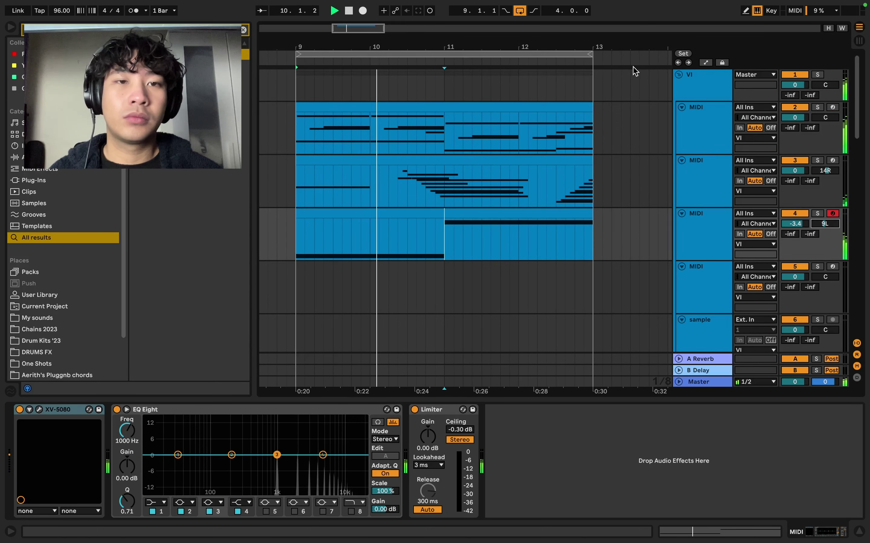
# Step: Load an XV-5080 instrument onto MIDI track 5 and arm the track for recording
pyautogui.moveTo(628, 49); pyautogui.dragTo(629, 42)
pyautogui.scroll(-1, 631, 160)
pyautogui.click(713, 271)
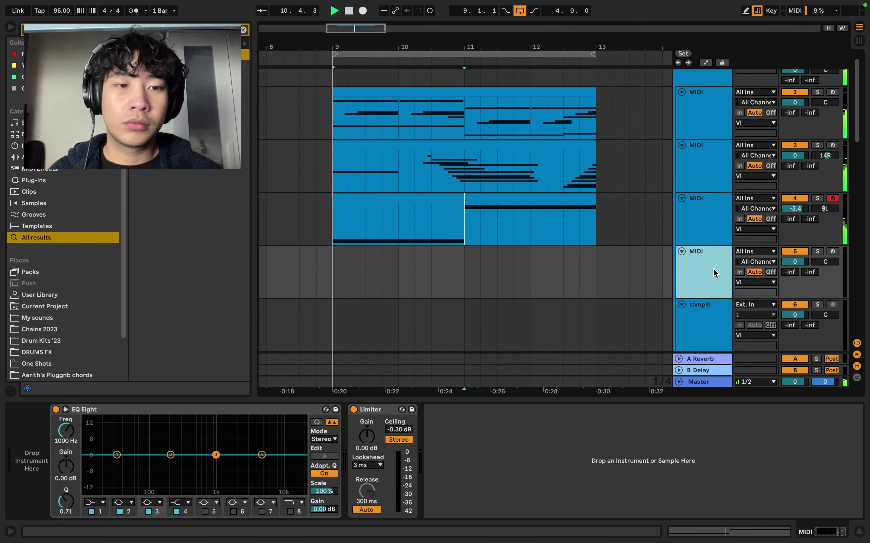
pyautogui.doubleClick(180, 54)
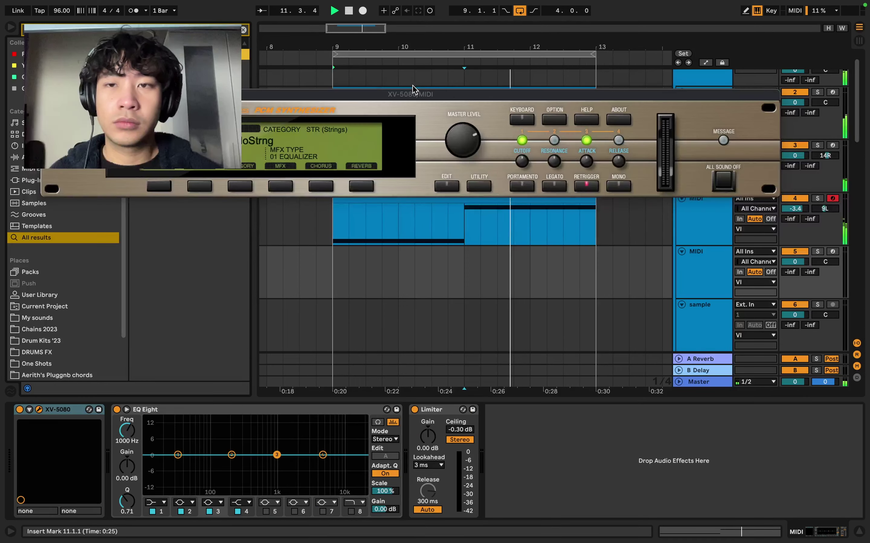
pyautogui.moveTo(463, 100); pyautogui.dragTo(468, 81)
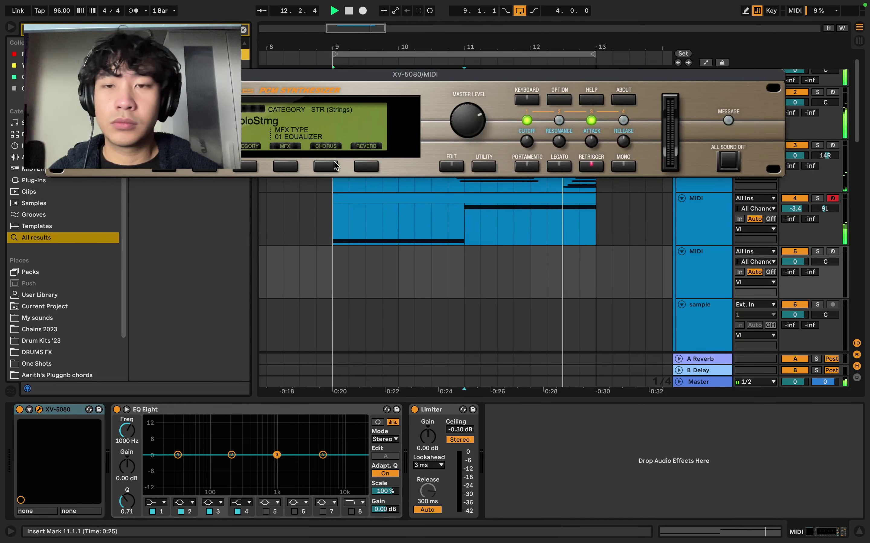
pyautogui.moveTo(254, 77); pyautogui.dragTo(228, 68)
pyautogui.click(833, 251)
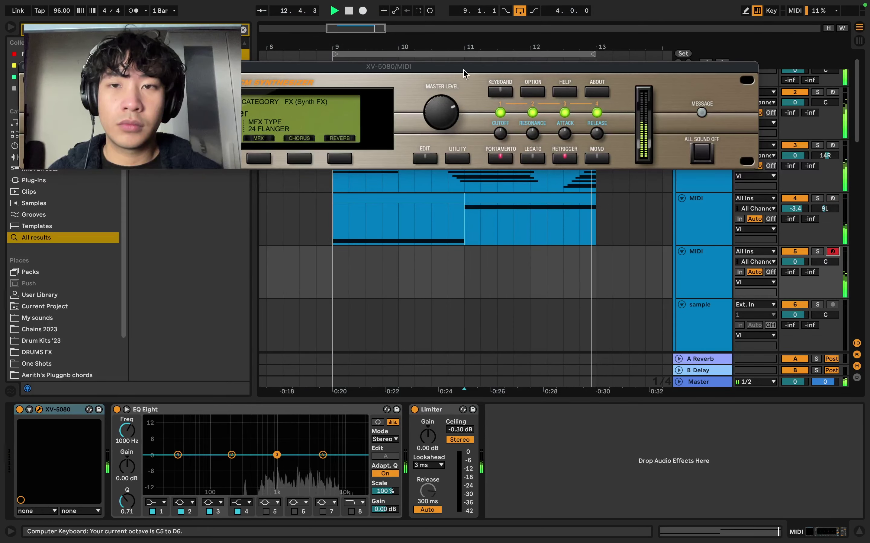
# Step: Check the notes of the chord clip on track 2, copy that clip to track 5 at bar 9, and close the synth window
pyautogui.moveTo(371, 68); pyautogui.dragTo(372, 269)
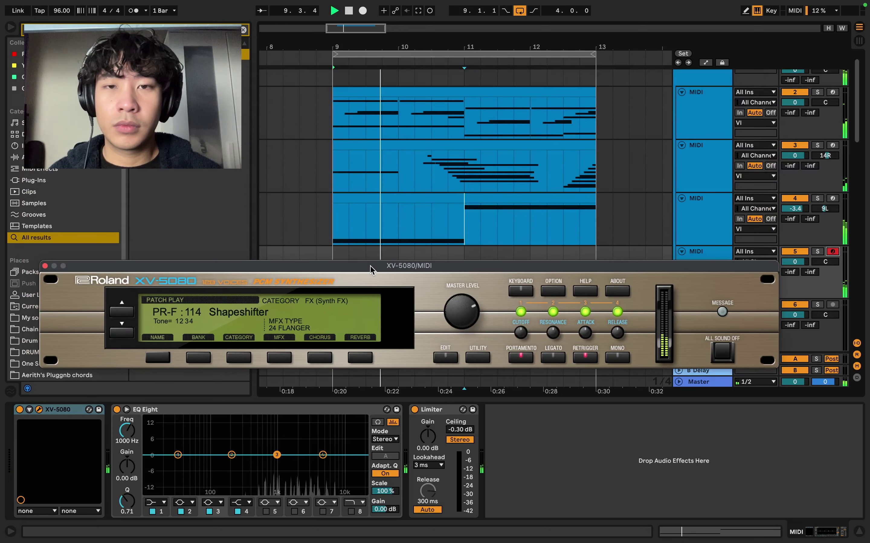
pyautogui.doubleClick(402, 94)
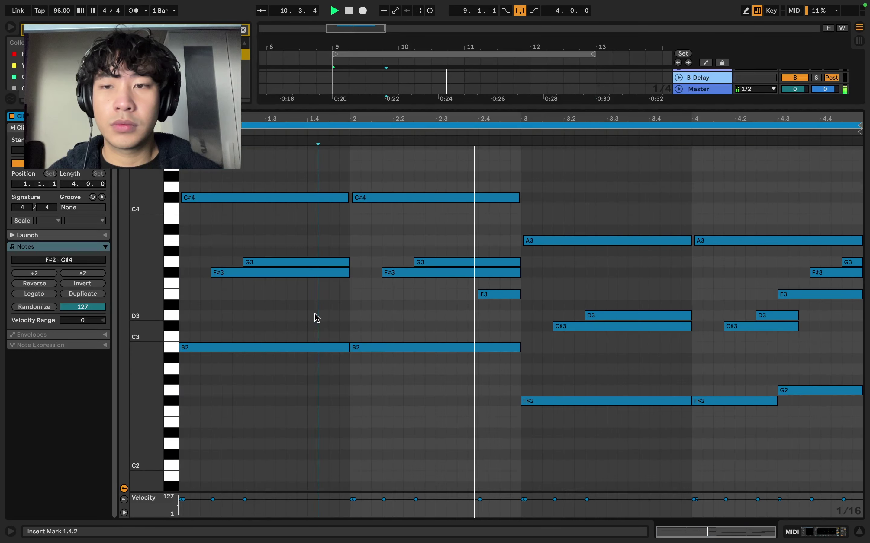
pyautogui.click(342, 322)
pyautogui.click(349, 316)
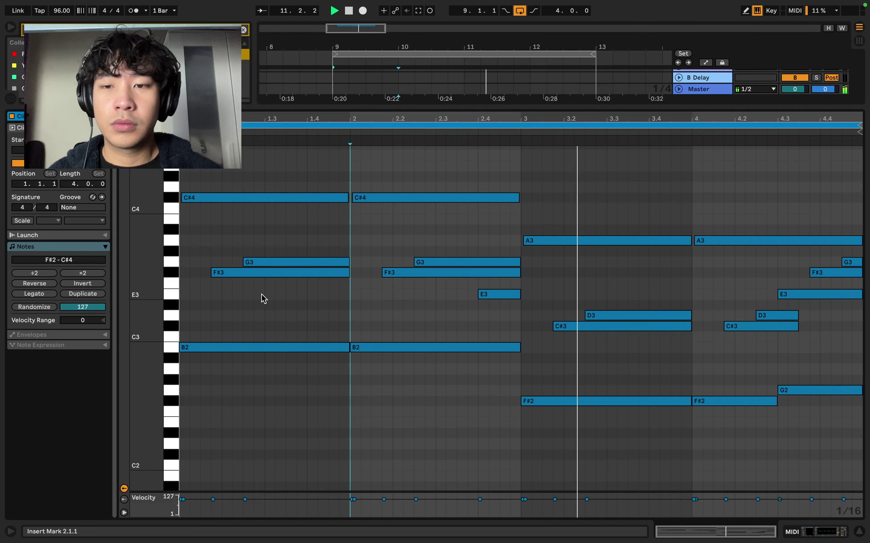
pyautogui.click(261, 306)
pyautogui.hotkey('shift', 'Tab')
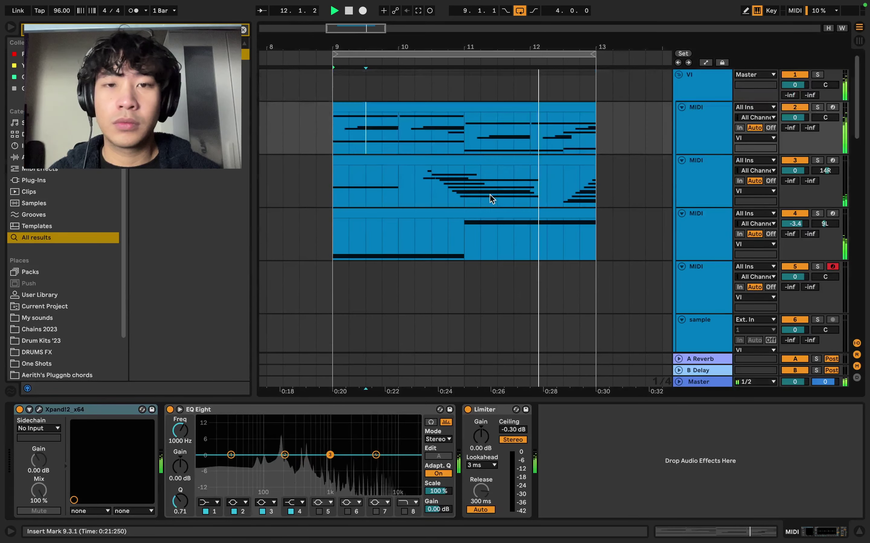
pyautogui.click(462, 253)
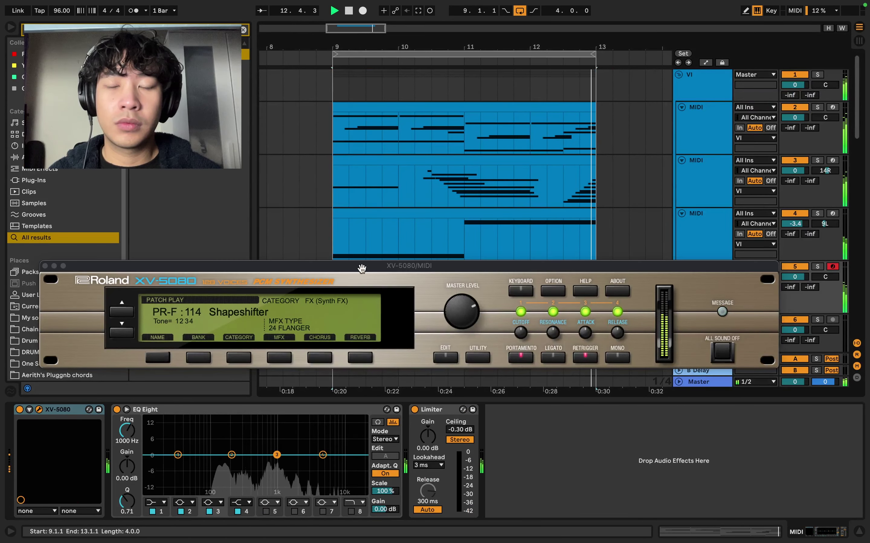
pyautogui.click(45, 266)
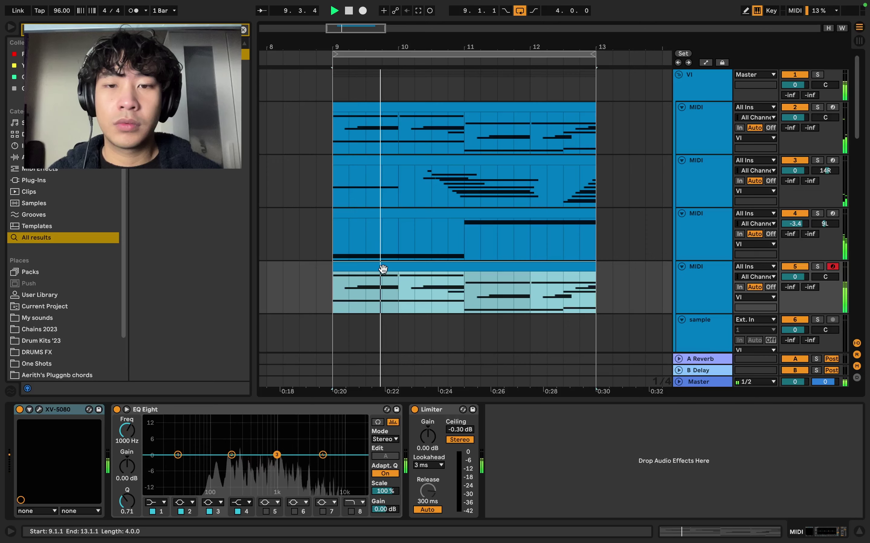
# Step: Transpose all notes of the copied clip on track 5 up one octave
pyautogui.hotkey('shift', 'Tab')
pyautogui.press('super+a')
pyautogui.hotkey('shift', 'Up')
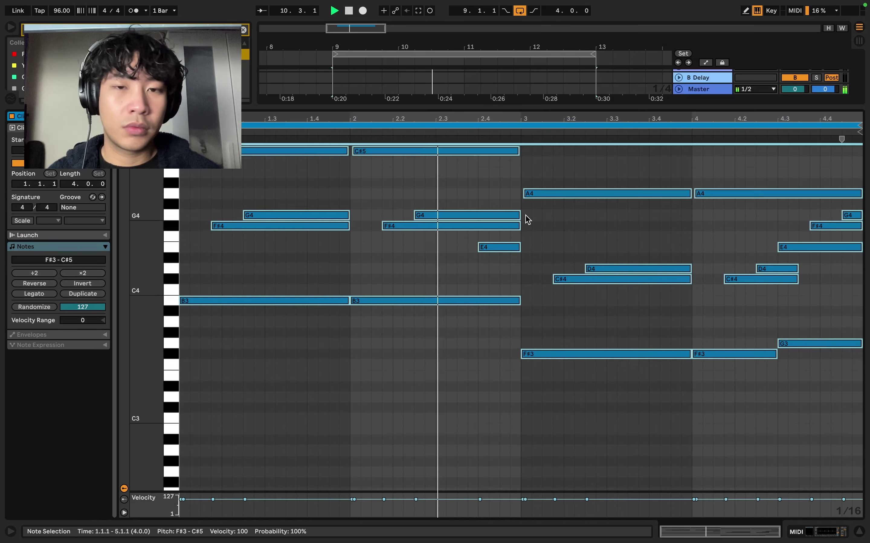
pyautogui.scroll(-1, 517, 217)
pyautogui.scroll(7, 497, 228)
pyautogui.hotkey('shift', 'Tab')
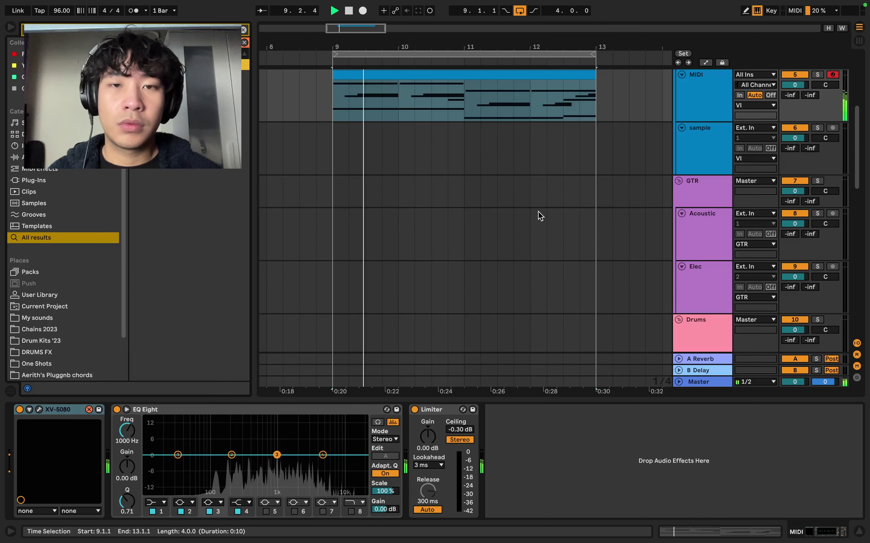
# Step: Open the MIDI clip on track 5 in the note editor
pyautogui.click(551, 79)
pyautogui.scroll(5, 523, 163)
pyautogui.moveTo(492, 44); pyautogui.dragTo(466, 43)
pyautogui.scroll(2, 514, 175)
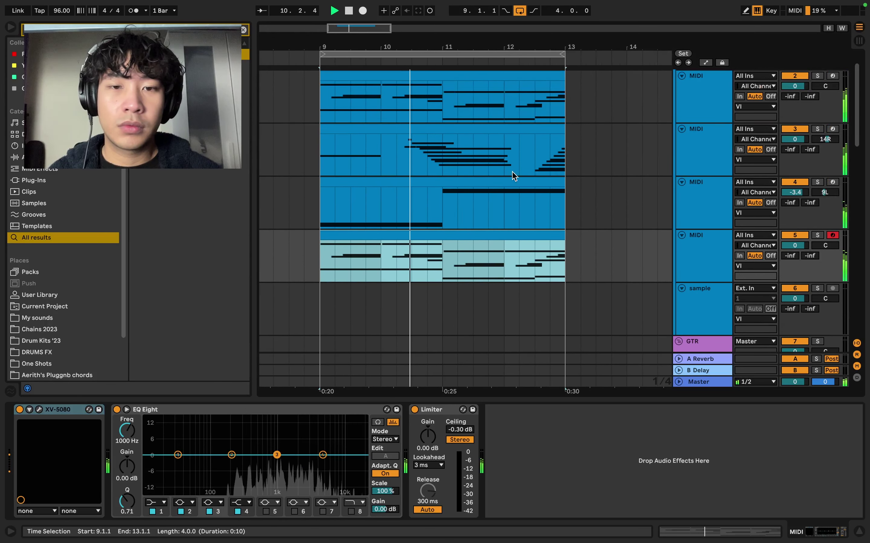
pyautogui.hotkey('shift', 'Tab')
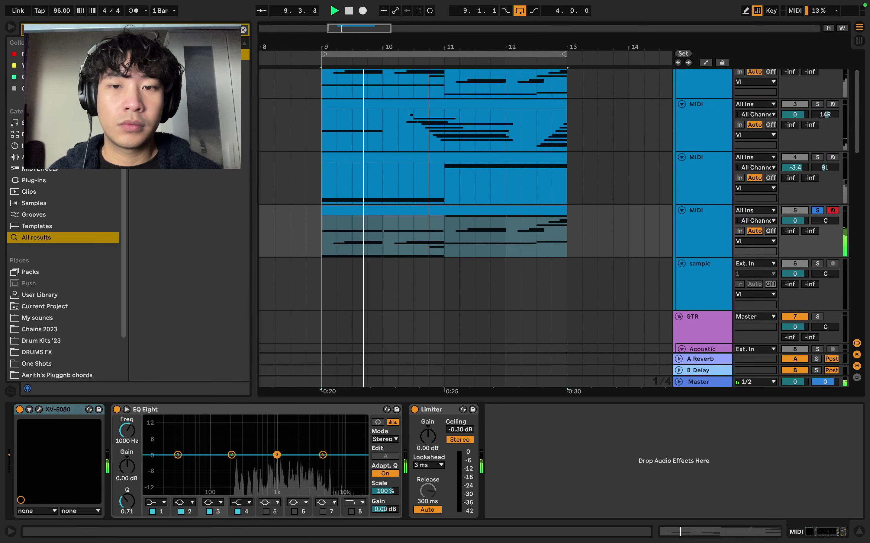
# Step: Record the soloed MIDI track 5 onto the sample track, with the sample track's input set to Resampling
pyautogui.moveTo(439, 47); pyautogui.dragTo(454, 44)
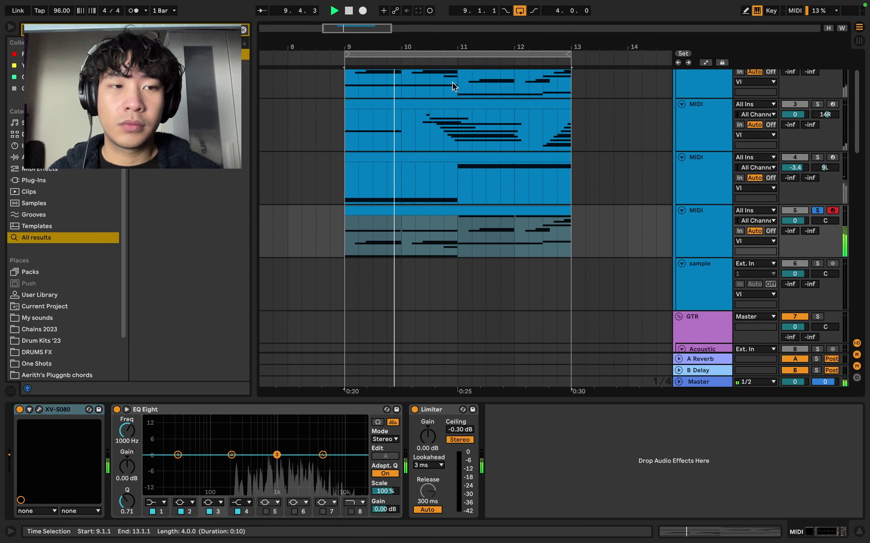
pyautogui.click(720, 235)
pyautogui.click(713, 283)
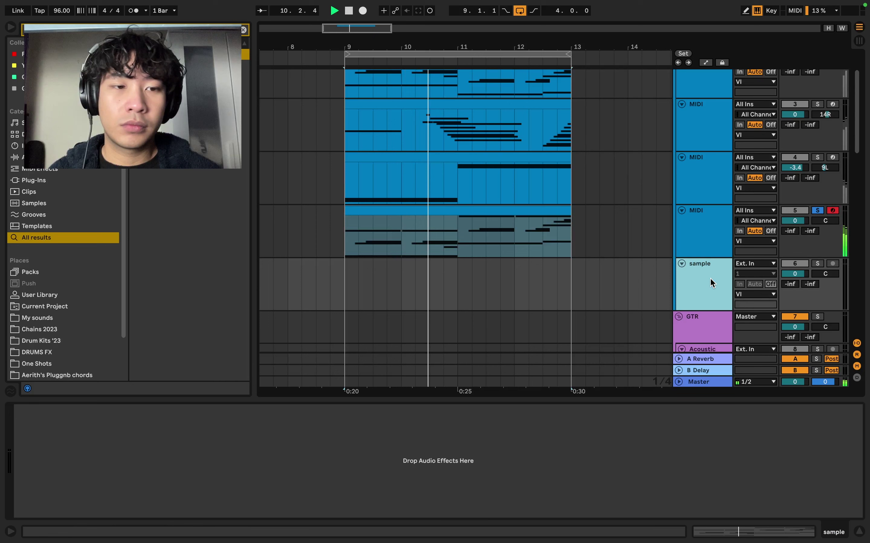
pyautogui.click(771, 266)
pyautogui.click(757, 293)
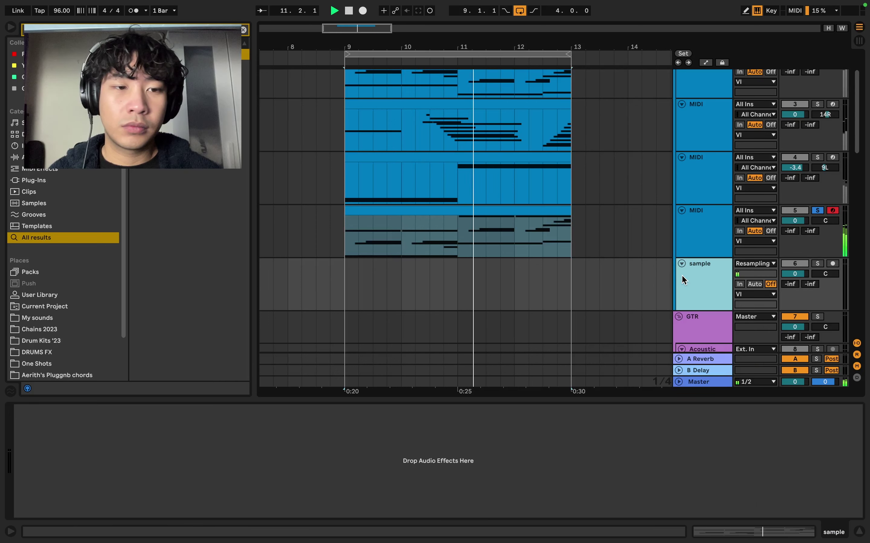
pyautogui.click(833, 264)
pyautogui.press('F9')
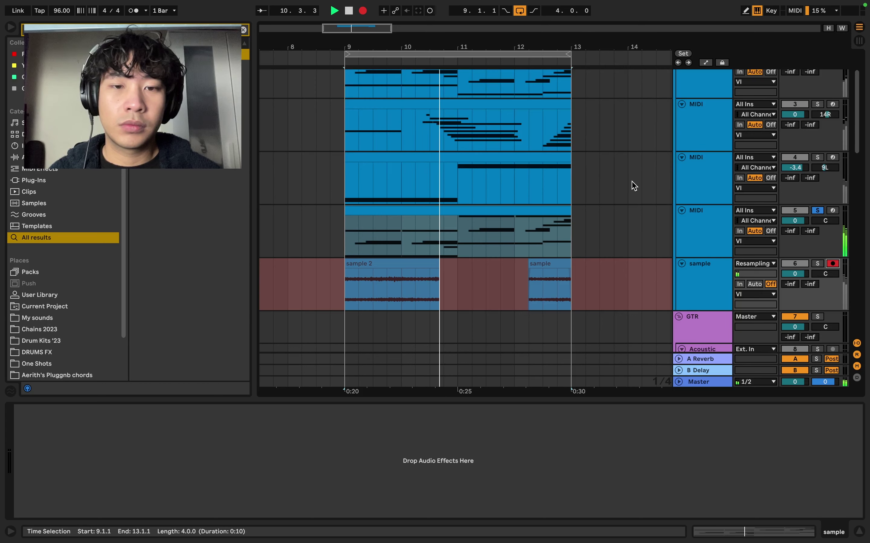
# Step: Recolour the VI group purple and assign that colour to its grouped tracks and clips
pyautogui.scroll(3, 592, 192)
pyautogui.rightClick(704, 84)
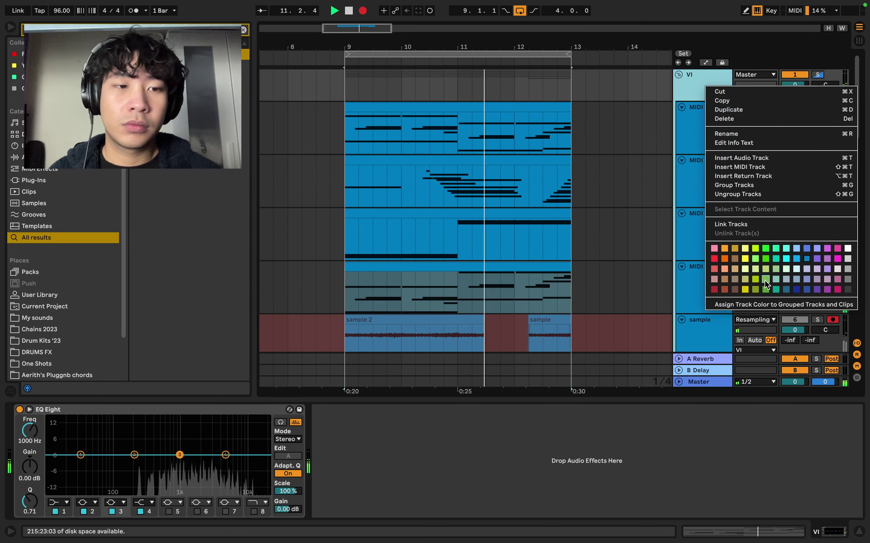
pyautogui.click(758, 292)
pyautogui.rightClick(697, 85)
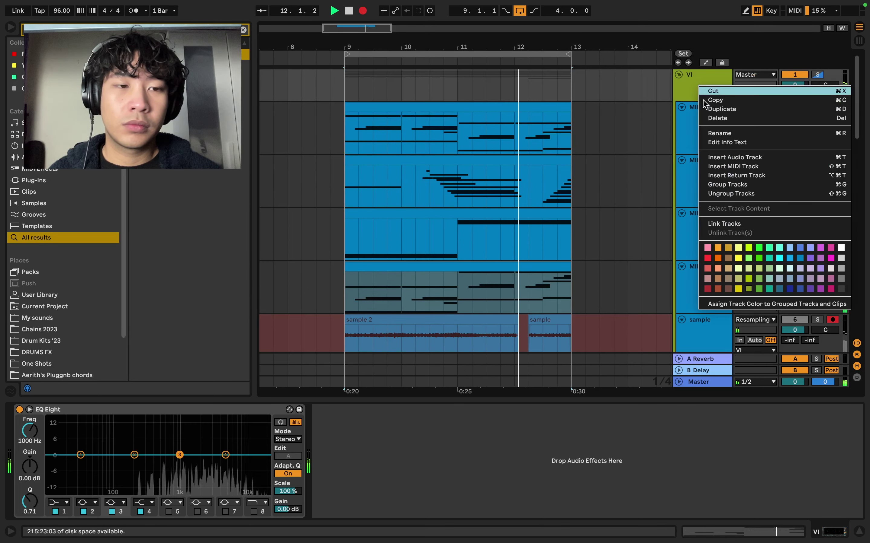
pyautogui.click(758, 259)
pyautogui.rightClick(710, 81)
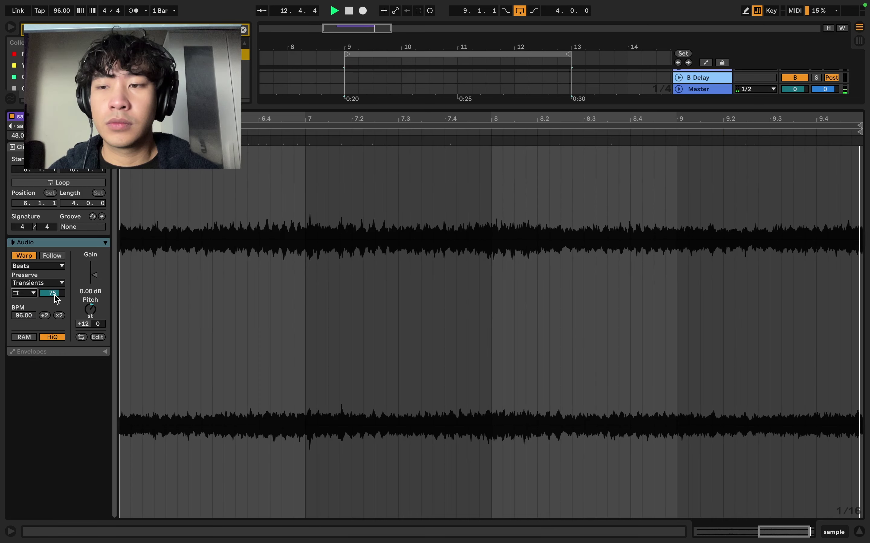
# Step: Turn off solo on the sample track and deactivate MIDI track 5
pyautogui.moveTo(52, 293)
pyautogui.mouseDown()
pyautogui.moveTo(53, 302)
pyautogui.moveTo(52, 292)
pyautogui.mouseUp()
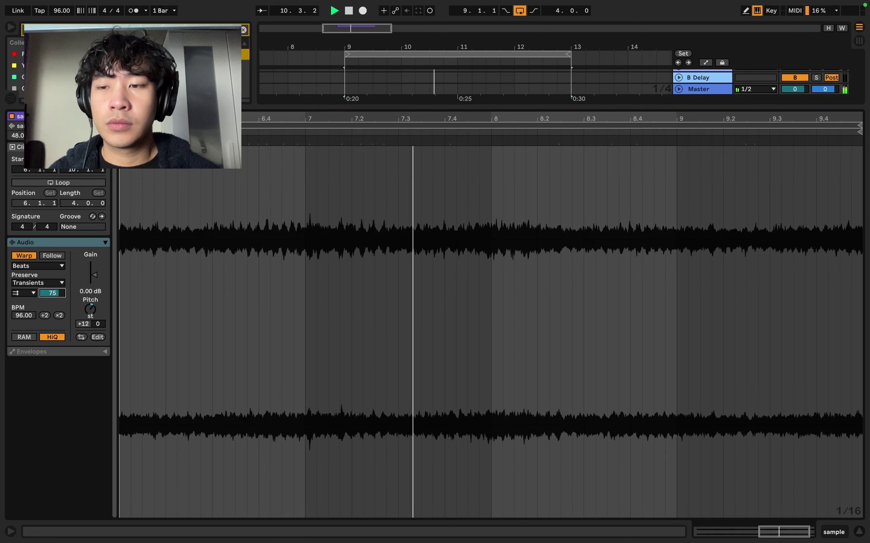
pyautogui.hotkey('shift', 'Tab')
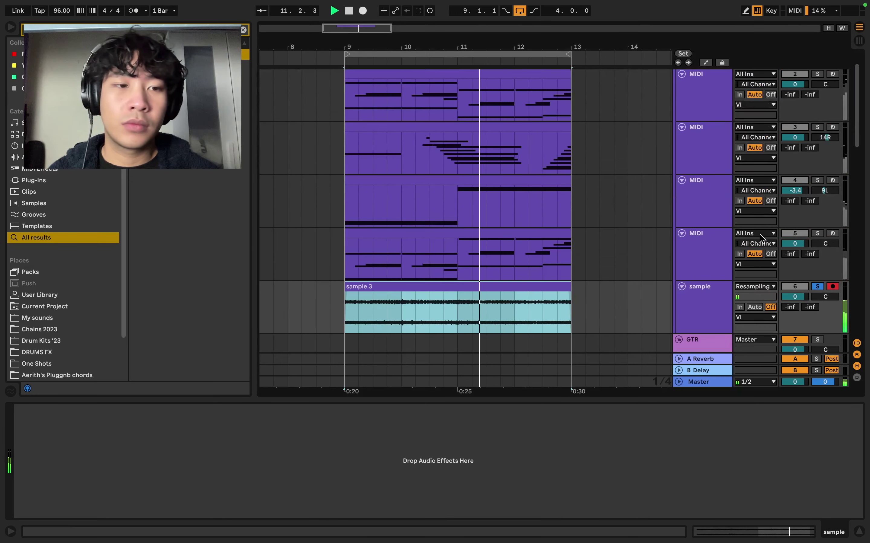
pyautogui.click(817, 287)
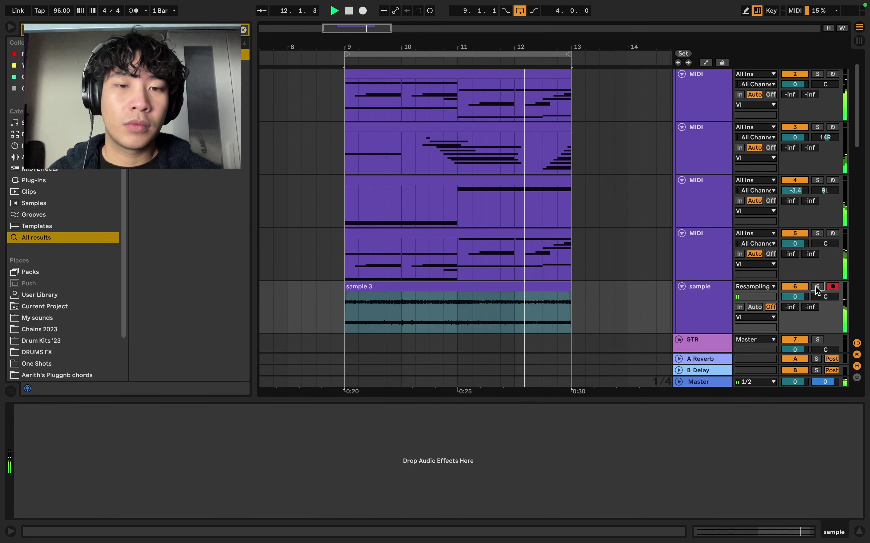
pyautogui.click(800, 236)
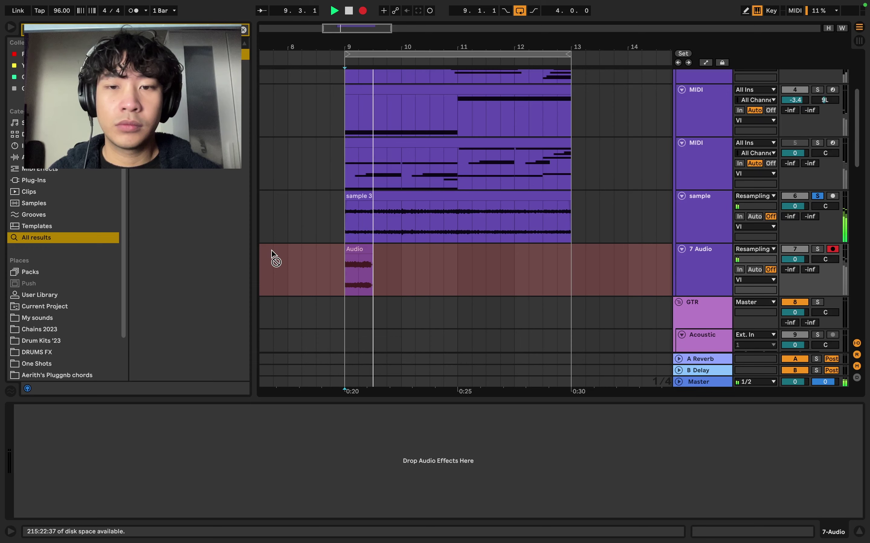
# Step: Stop the resampling recording and select the 5 Audio track
pyautogui.press('F9')
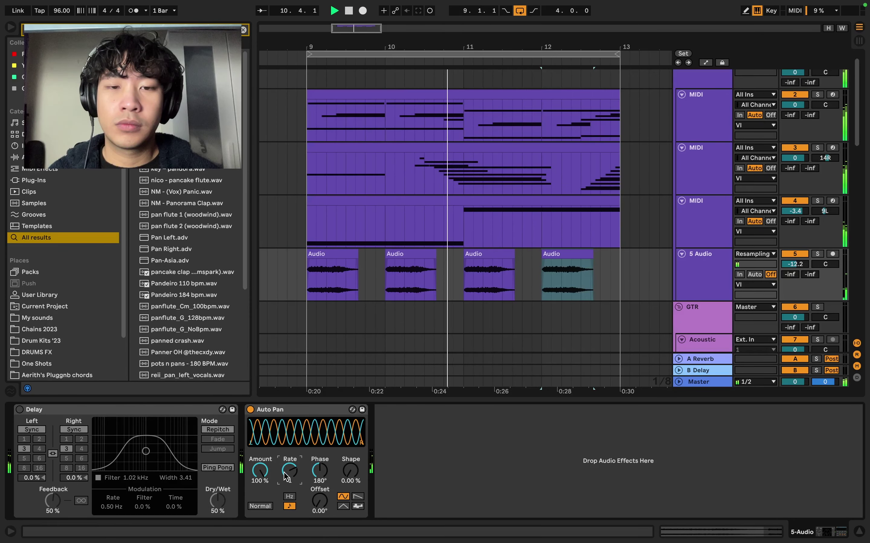
pyautogui.click(718, 284)
pyautogui.scroll(1, 576, 107)
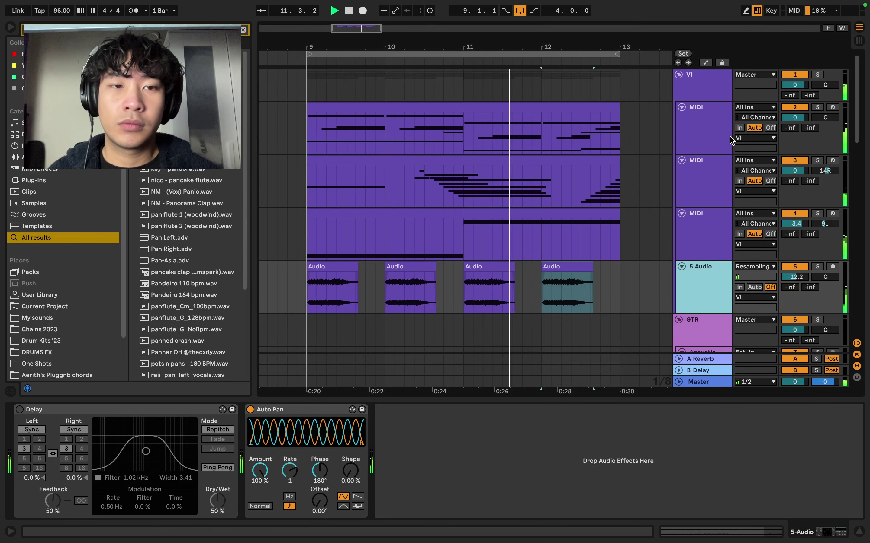
# Step: Insert a new MIDI track below MIDI track 4 and search the browser for the TRITON instrument
pyautogui.click(709, 224)
pyautogui.click(706, 190)
pyautogui.click(706, 228)
pyautogui.click(704, 188)
pyautogui.click(706, 233)
pyautogui.press('super+shift+t')
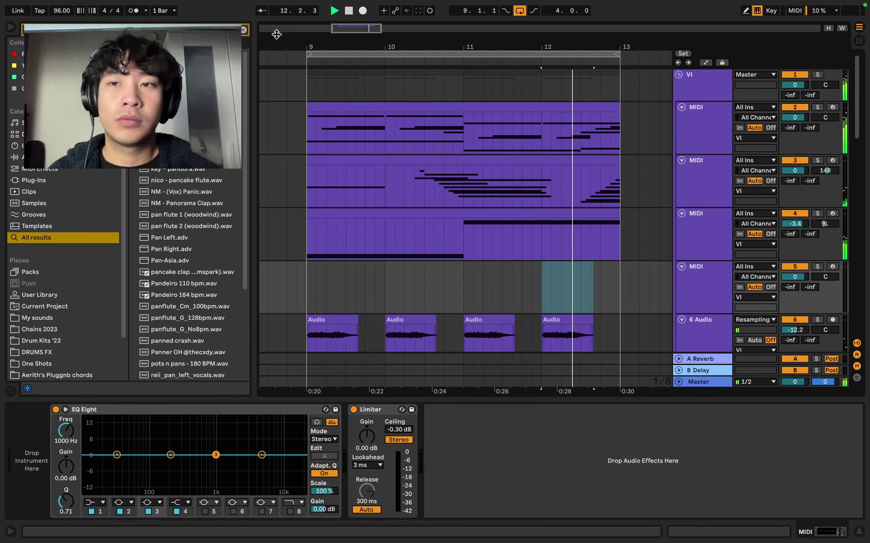
pyautogui.click(244, 31)
pyautogui.write('tril')
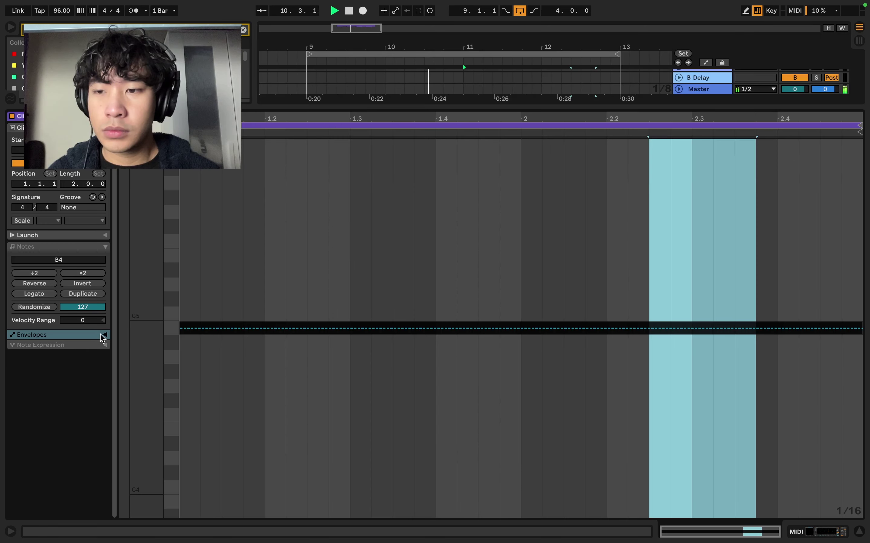
# Step: Draw a Pitch Bend envelope in the B4 clip that curves down from 2.3 to the lowest value at the clip's end
pyautogui.click(104, 336)
pyautogui.click(701, 328)
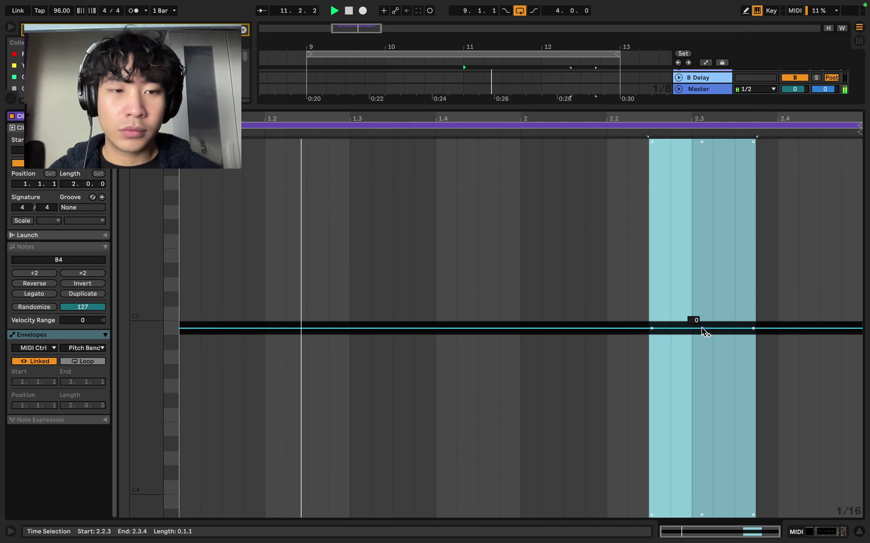
pyautogui.moveTo(690, 329); pyautogui.dragTo(862, 501)
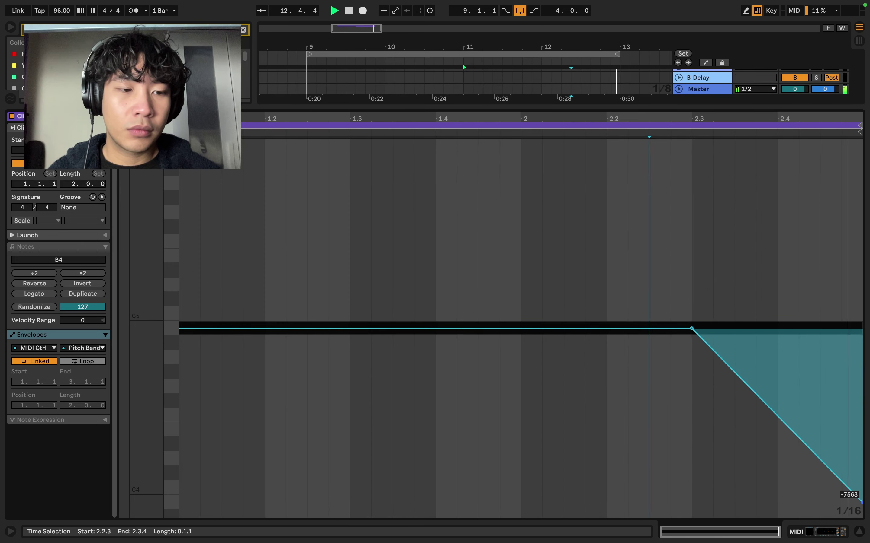
pyautogui.moveTo(809, 428); pyautogui.dragTo(826, 399)
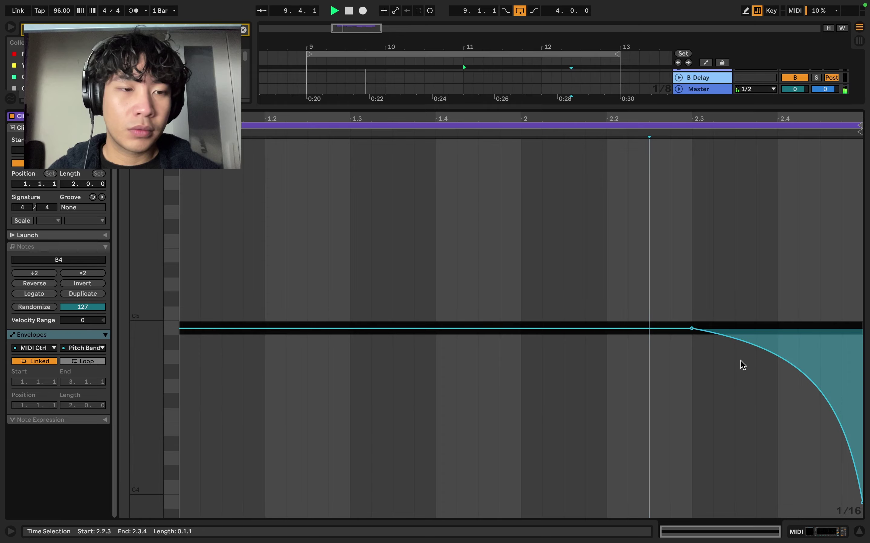
pyautogui.moveTo(862, 506); pyautogui.dragTo(862, 517)
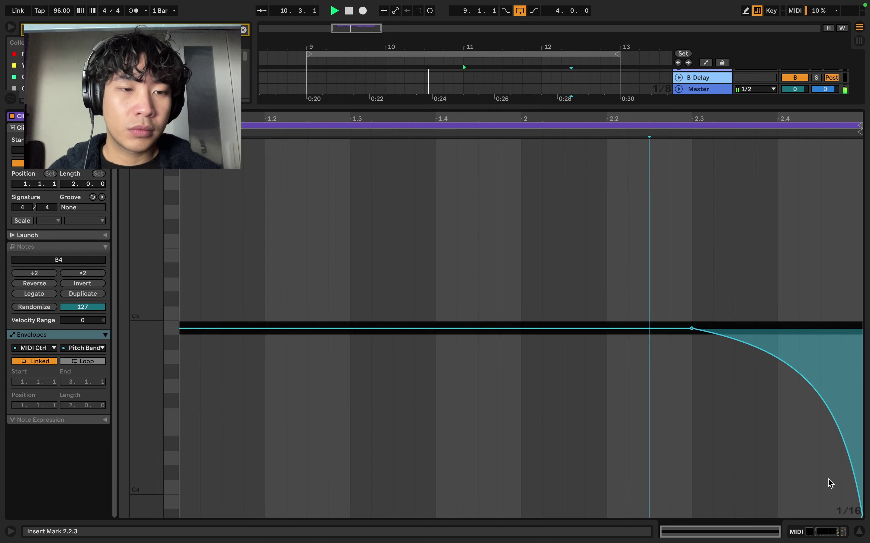
pyautogui.hotkey('shift', 'Tab')
pyautogui.scroll(5, 506, 170)
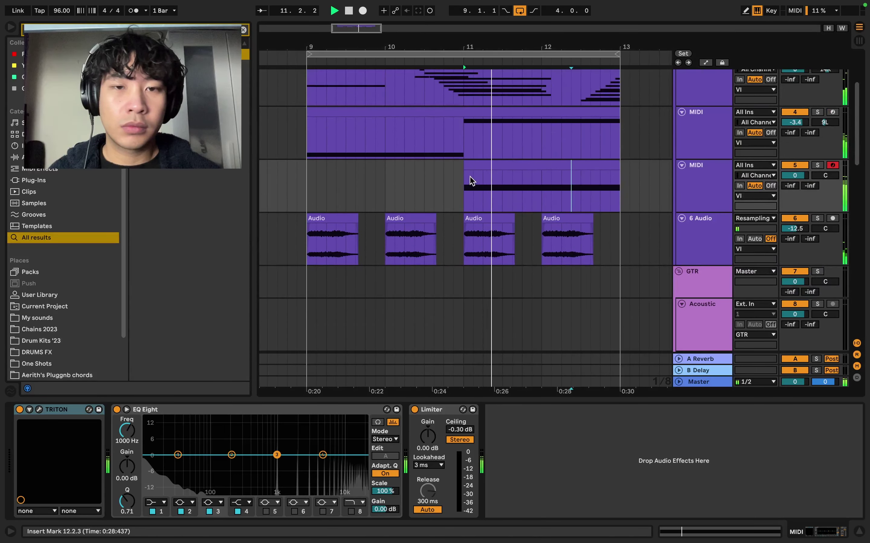
pyautogui.scroll(1, 503, 184)
pyautogui.scroll(1, 505, 186)
pyautogui.click(702, 200)
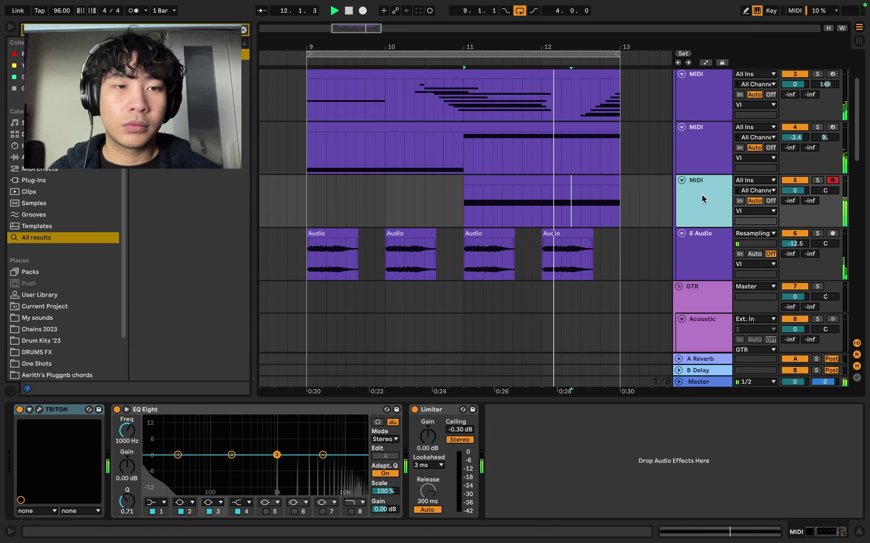
pyautogui.scroll(4, 543, 132)
pyautogui.moveTo(569, 47); pyautogui.dragTo(568, 43)
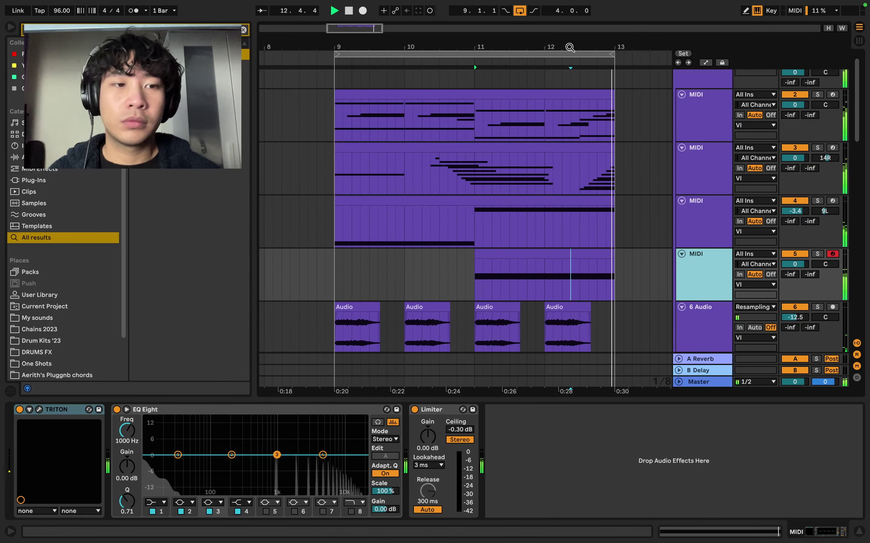
# Step: Delete all upper chord and melody notes from the bass clip, keeping only the B2, F#2 and G2 notes
pyautogui.moveTo(218, 174); pyautogui.dragTo(457, 328)
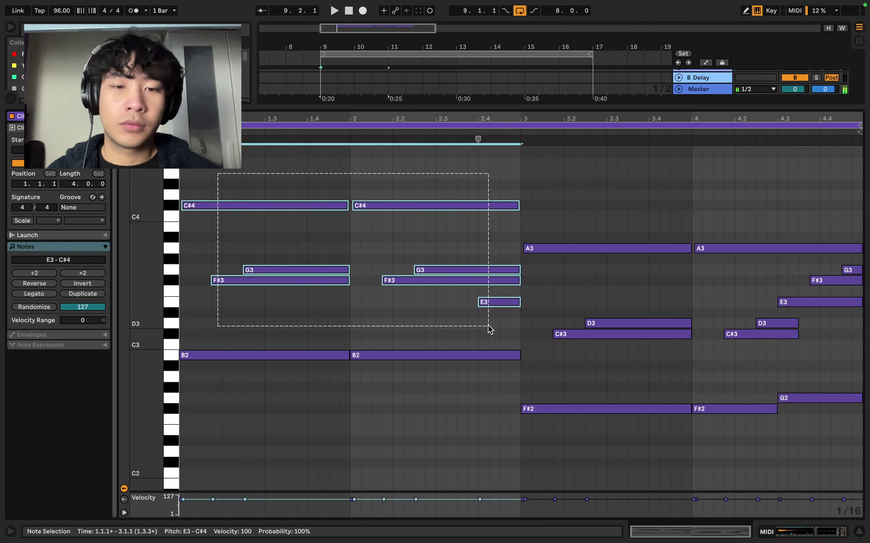
pyautogui.press('Delete')
pyautogui.moveTo(618, 189); pyautogui.dragTo(863, 345)
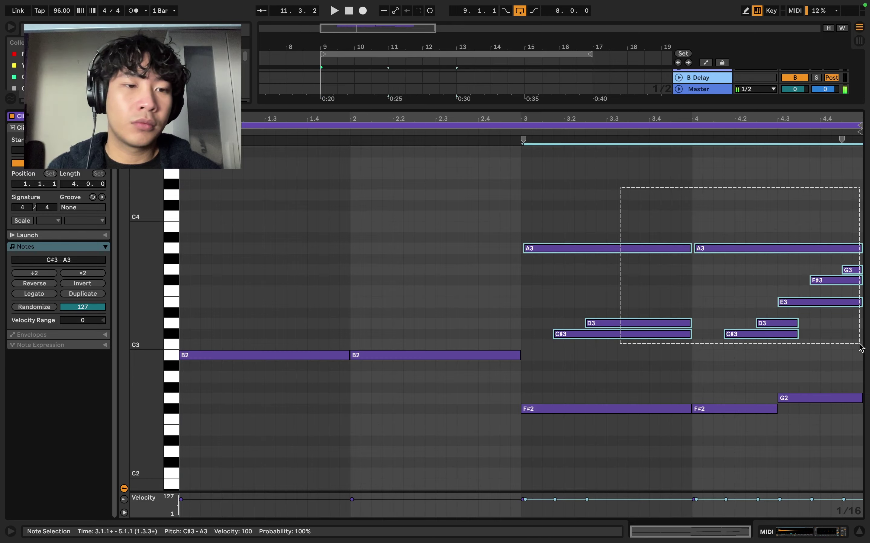
pyautogui.press('Delete')
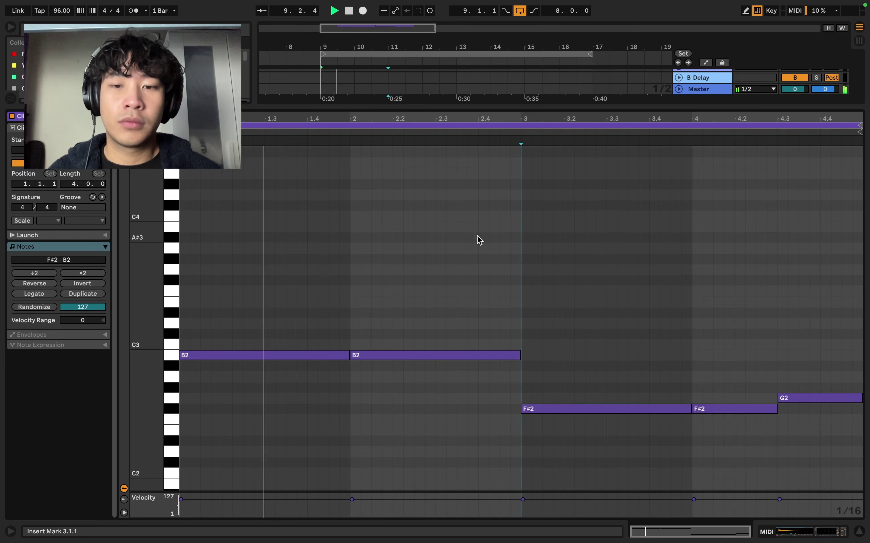
pyautogui.hotkey('shift', 'Tab')
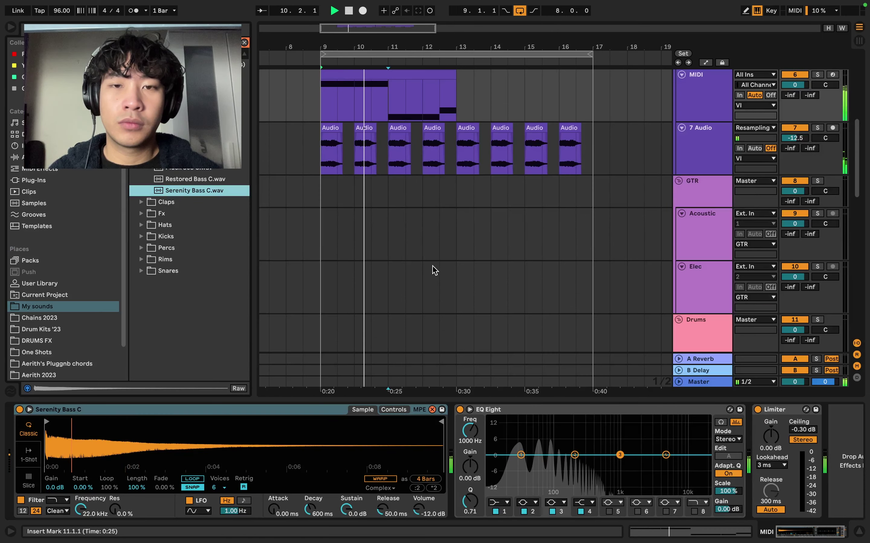
# Step: Duplicate the four-bar Serenity Bass clip on MIDI track 6 into bars 13 to 17
pyautogui.scroll(5, 430, 266)
pyautogui.click(437, 295)
pyautogui.hotkey('ctrl', 'd')
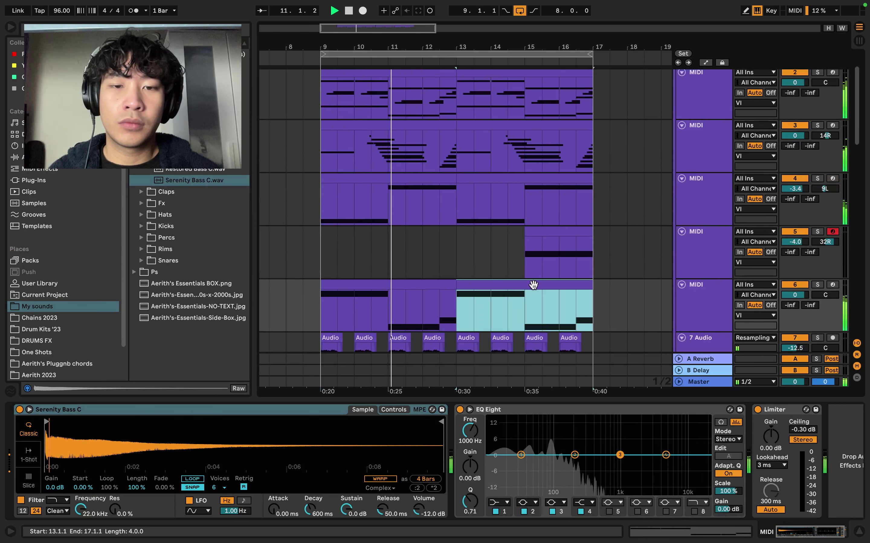
# Step: Transpose the F#2 and G2 notes in the first bass clip up one octave
pyautogui.doubleClick(446, 287)
pyautogui.moveTo(516, 316); pyautogui.dragTo(858, 455)
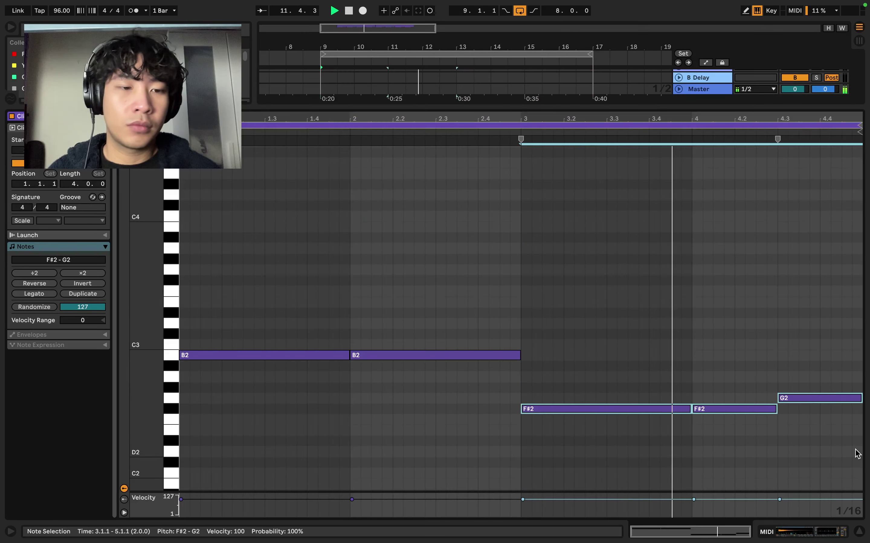
pyautogui.hotkey('shift', 'Up')
pyautogui.click(634, 228)
pyautogui.hotkey('shift', 'Tab')
# Step: Replace the second bass clip with a duplicate of the edited one and select both clips
pyautogui.scroll(-5, 527, 229)
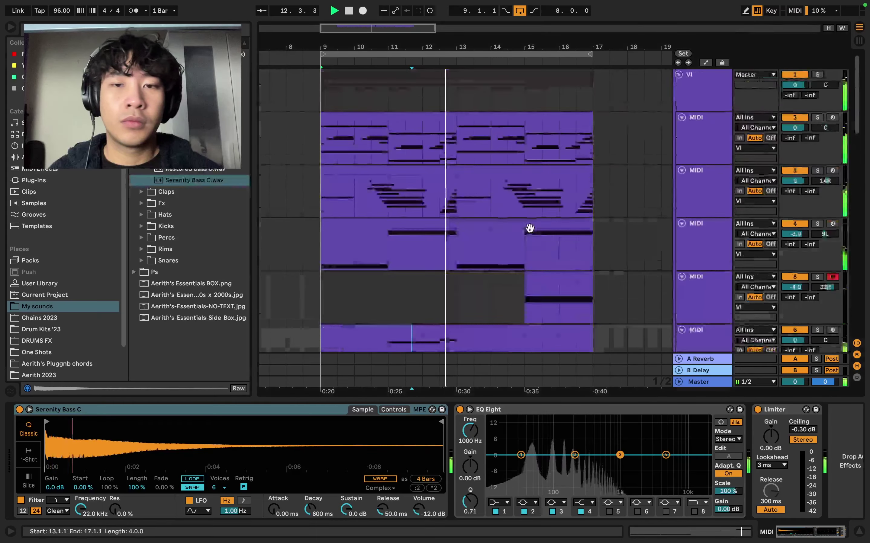
pyautogui.click(435, 270)
pyautogui.click(495, 268)
pyautogui.keyDown('shift'); pyautogui.click(425, 268); pyautogui.keyUp('shift')
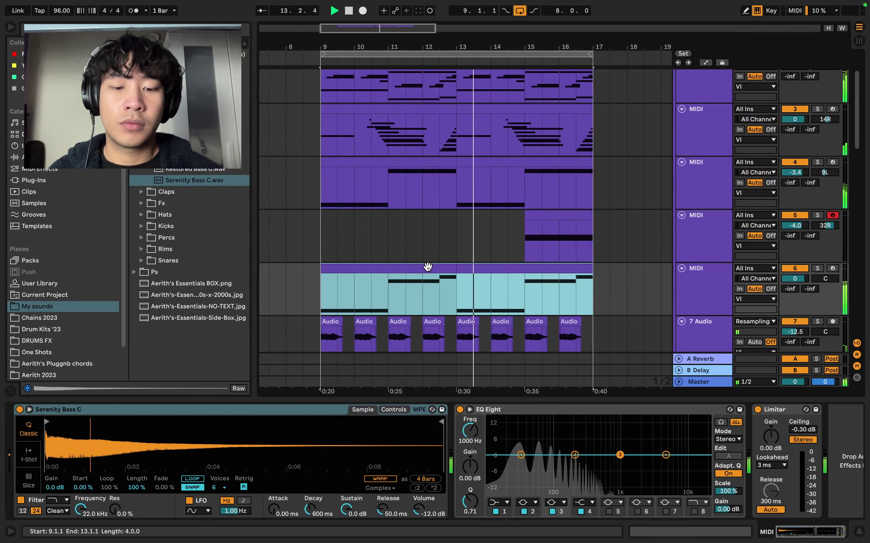
pyautogui.scroll(-2, 573, 180)
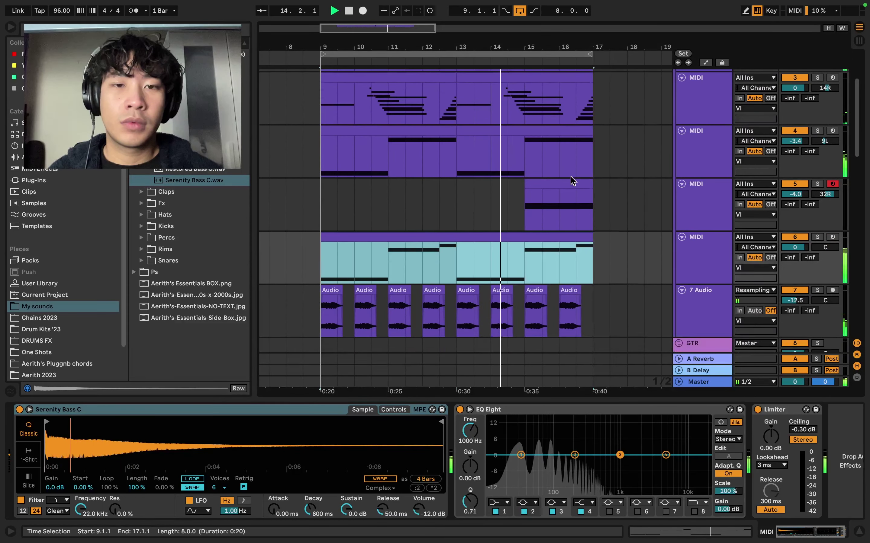
pyautogui.scroll(-1, 532, 181)
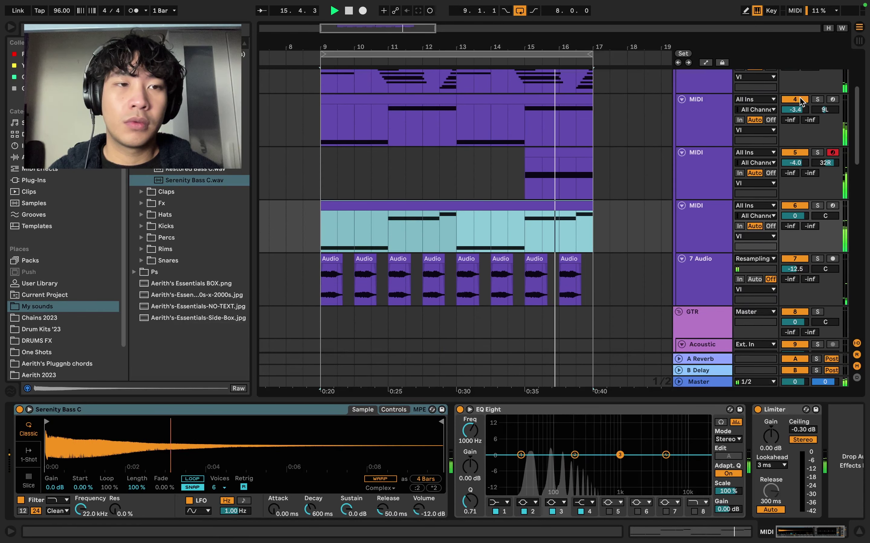
pyautogui.click(465, 100)
pyautogui.click(433, 98)
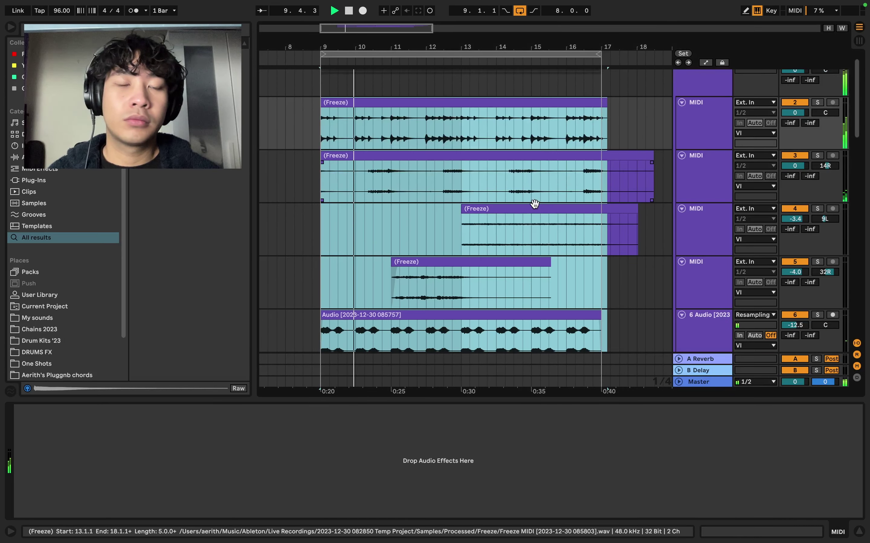
# Step: Audition the frozen MIDI track 3 in solo
pyautogui.scroll(10, 534, 221)
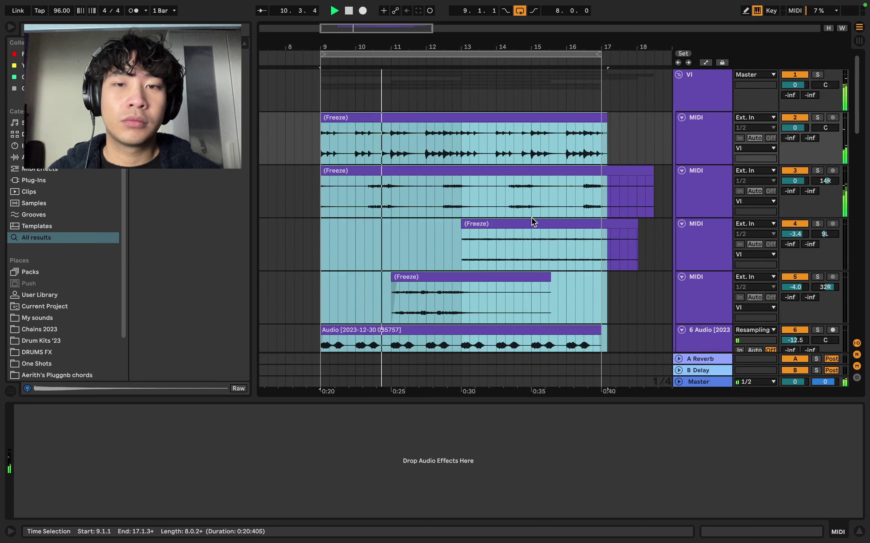
pyautogui.click(817, 171)
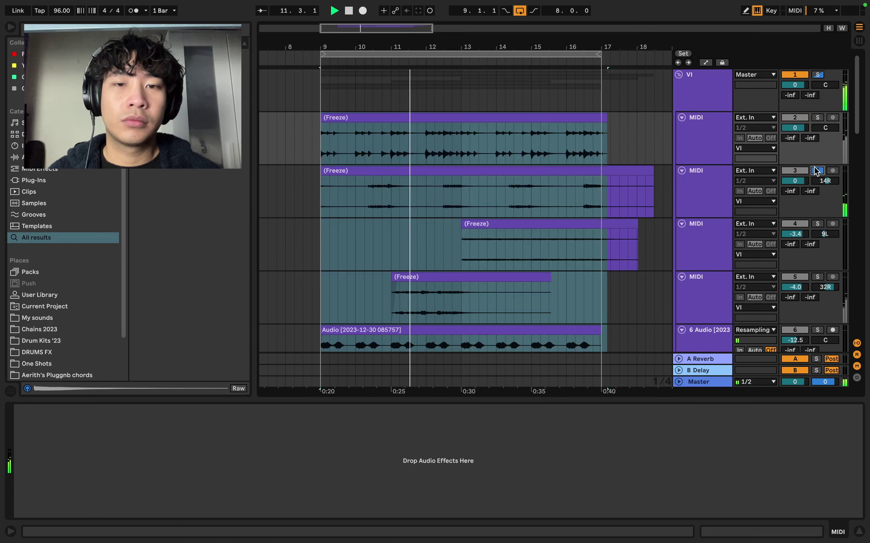
pyautogui.click(817, 171)
# Step: Inspect the device chains of the resampled audio track 6 and the frozen MIDI track 2
pyautogui.scroll(-3, 627, 217)
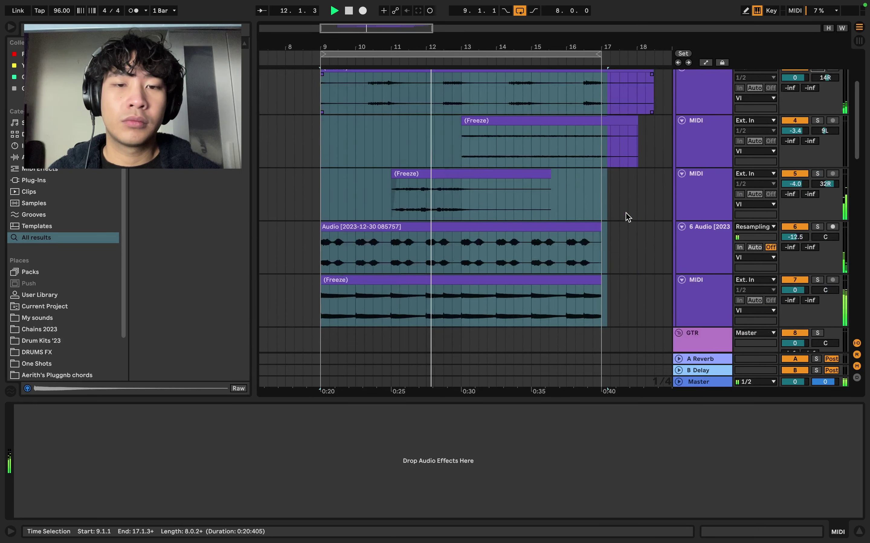
pyautogui.doubleClick(543, 229)
pyautogui.hotkey('shift', 'Tab')
pyautogui.scroll(8, 504, 222)
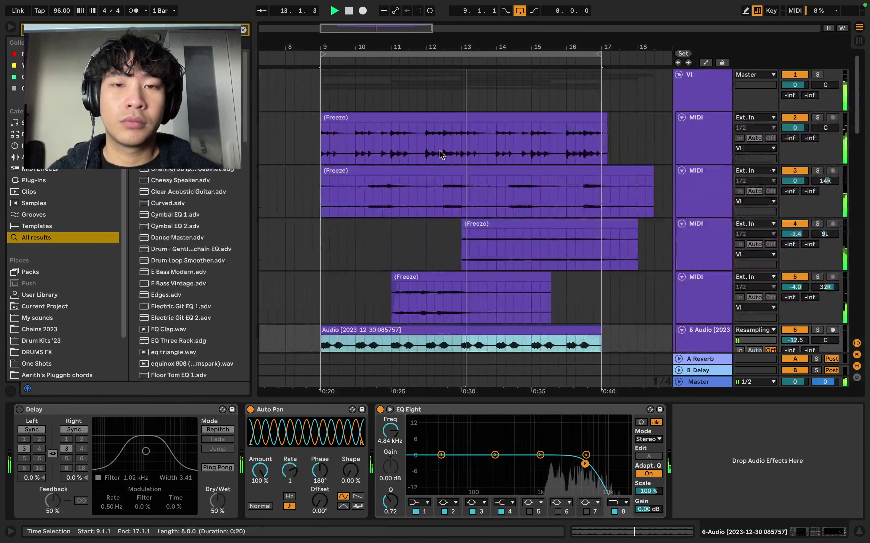
pyautogui.doubleClick(439, 120)
pyautogui.hotkey('shift', 'Tab')
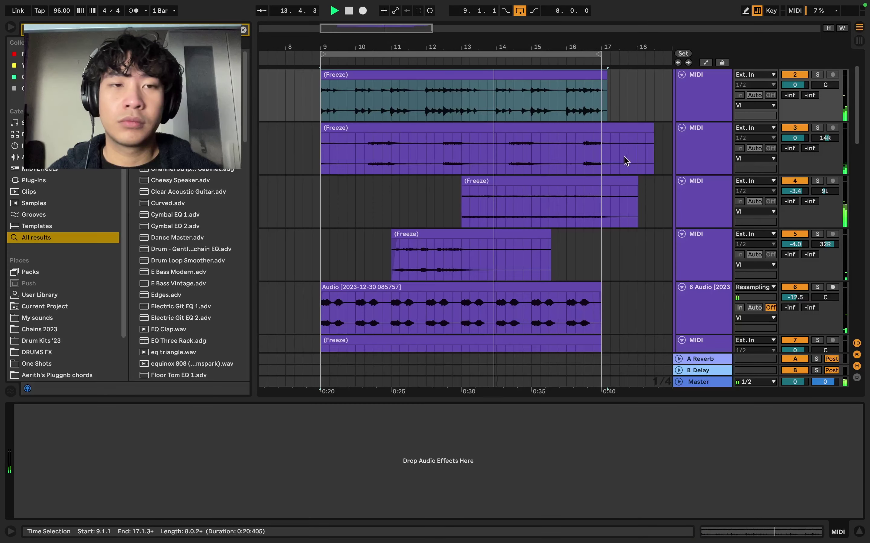
# Step: Solo MIDI track 2, open its frozen clip and adjust the transient envelope of the Beats warp mode
pyautogui.scroll(2, 625, 158)
pyautogui.click(817, 119)
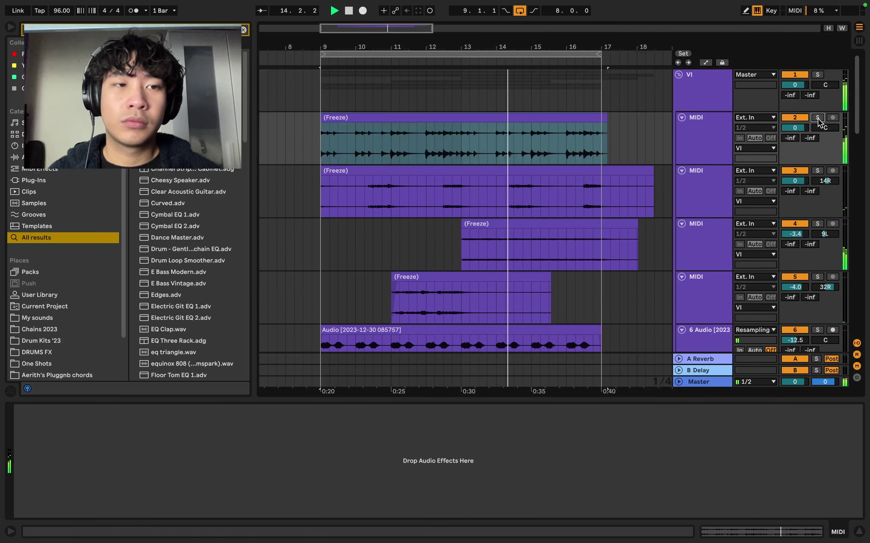
pyautogui.doubleClick(565, 121)
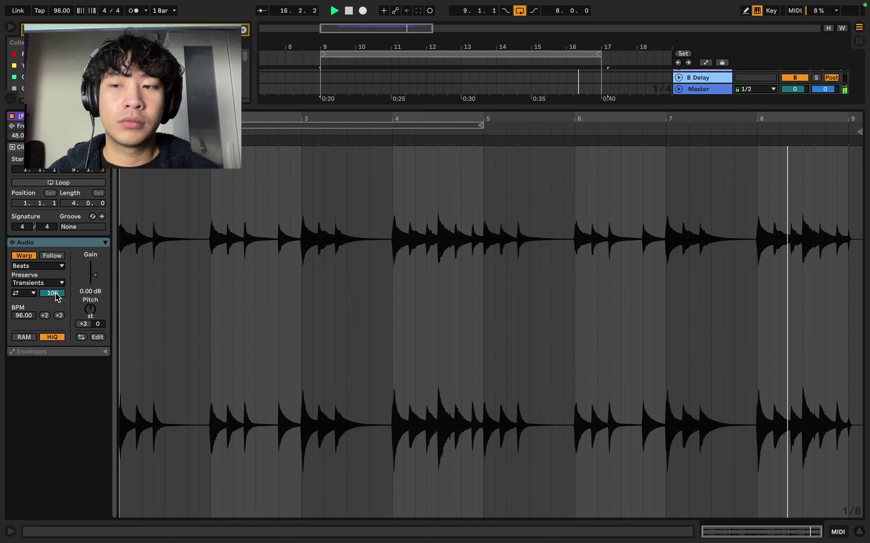
pyautogui.moveTo(55, 297); pyautogui.dragTo(56, 302)
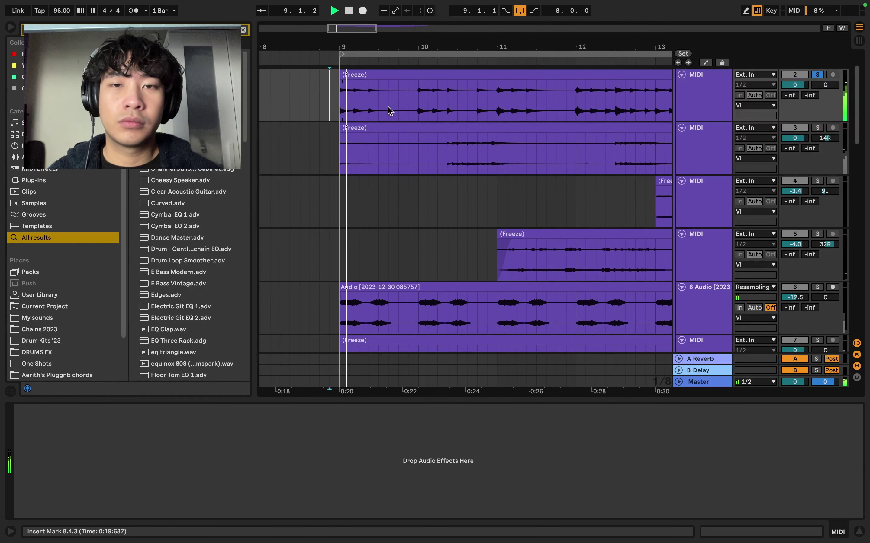
# Step: Duplicate the 9.2.3 to 9.3.3 section of track 2's clip directly after itself and extend the copy to 10.1.1
pyautogui.moveTo(368, 101); pyautogui.dragTo(391, 103)
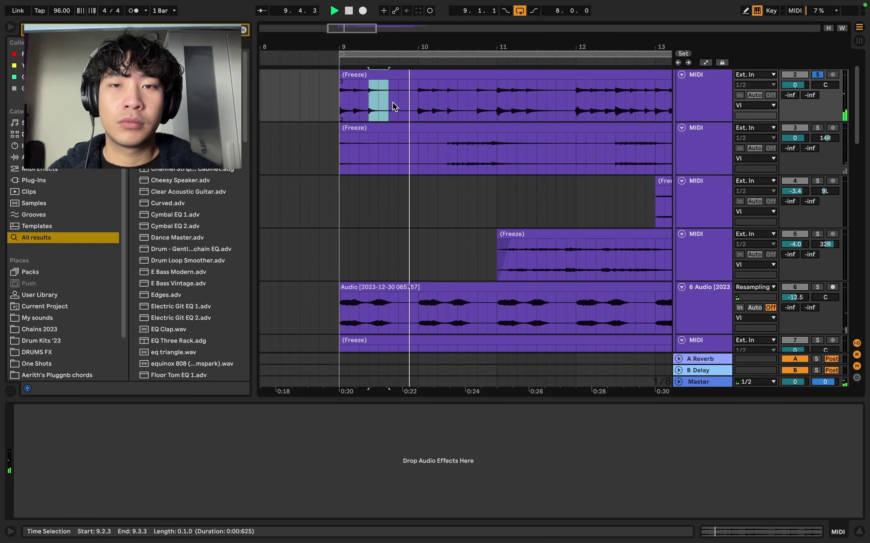
pyautogui.press('super+d')
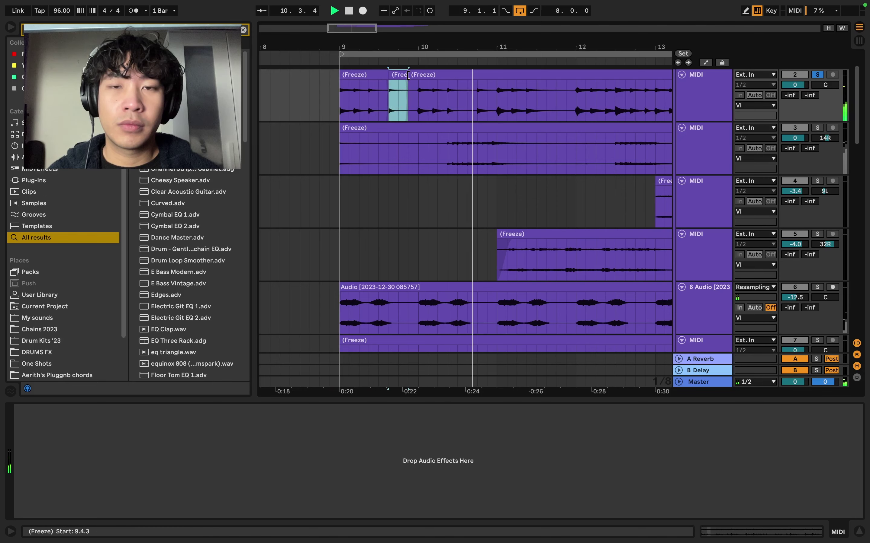
pyautogui.moveTo(410, 76); pyautogui.dragTo(418, 76)
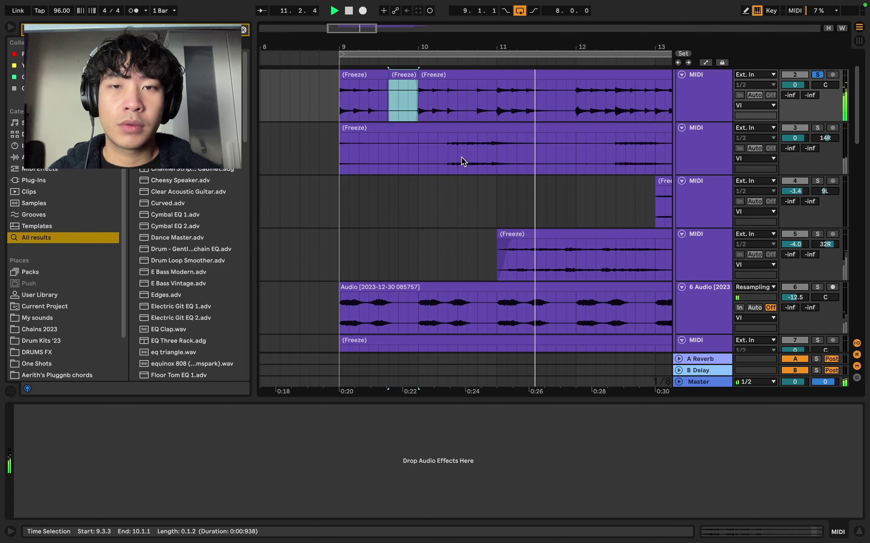
# Step: Select all three clips on MIDI track 2 and open their shared clip properties
pyautogui.scroll(2, 388, 116)
pyautogui.click(427, 109)
pyautogui.keyDown('shift'); pyautogui.doubleClick(359, 109); pyautogui.keyUp('shift')
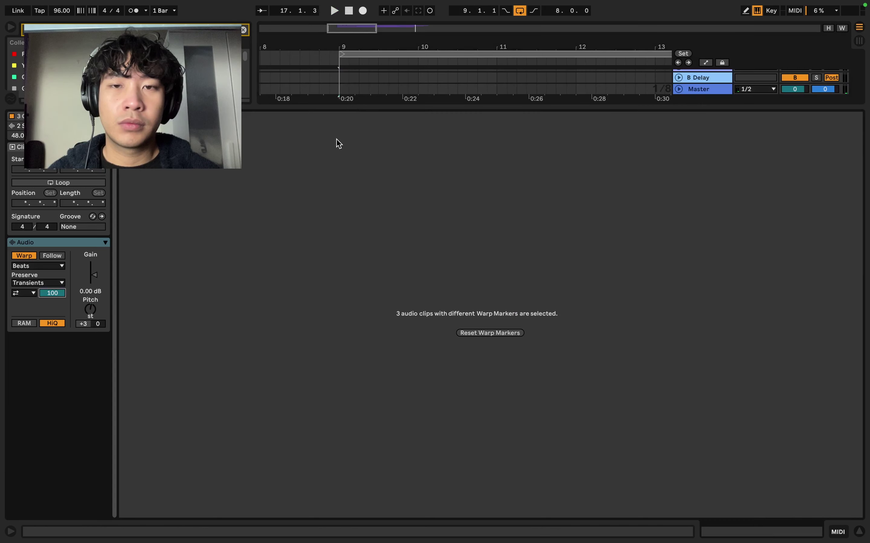
pyautogui.click(25, 256)
pyautogui.click(27, 259)
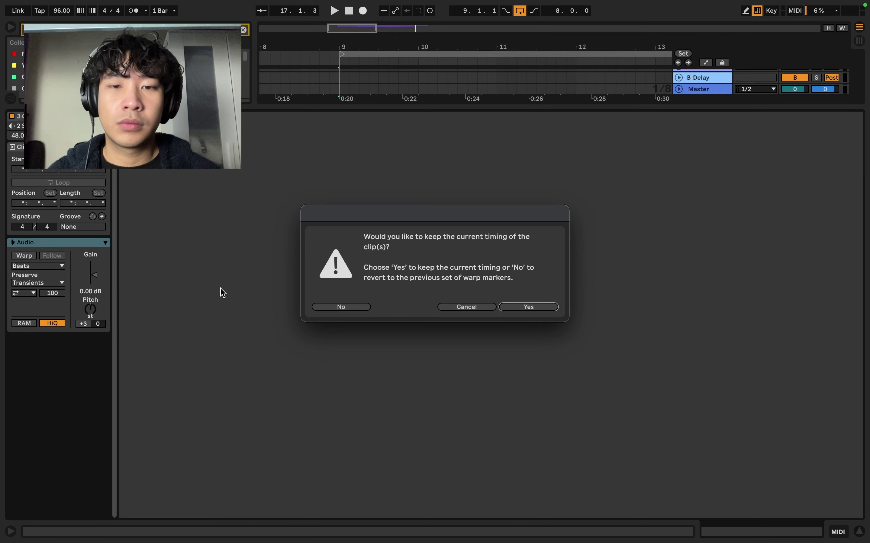
pyautogui.click(467, 308)
# Step: Set the warp mode of the three selected clips to Complex Pro
pyautogui.click(60, 266)
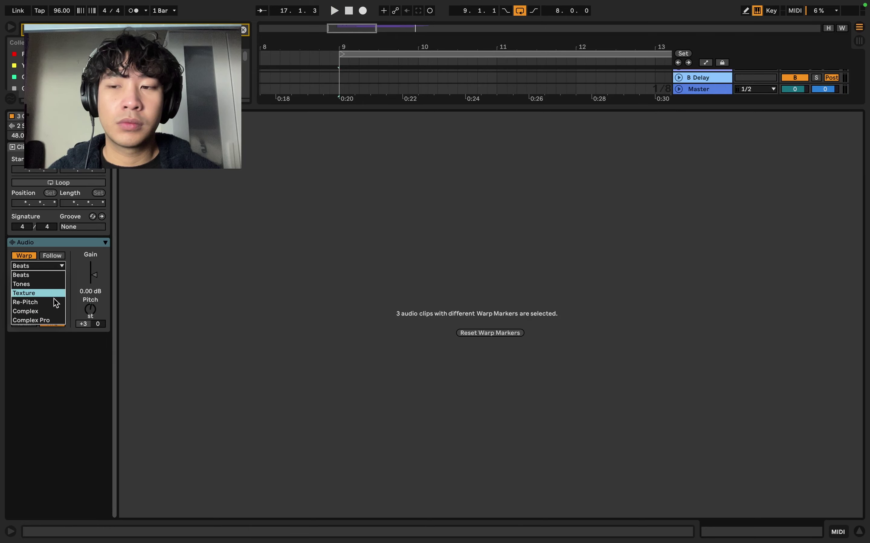
pyautogui.click(53, 320)
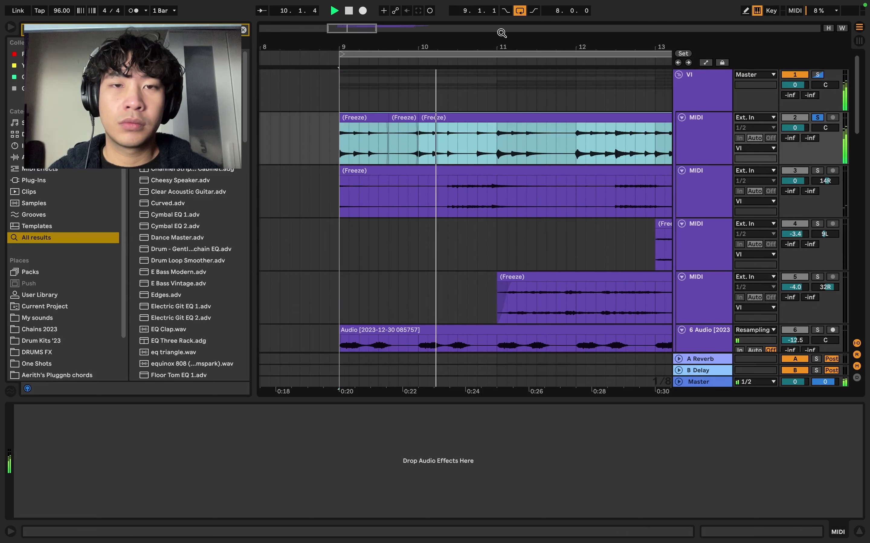
# Step: Duplicate the 11.2.3 to 11.4.1 section of MIDI track 2's clip, fit the copy to end at 12.1.1 and reverse it
pyautogui.moveTo(494, 47); pyautogui.dragTo(450, 50)
pyautogui.click(454, 143)
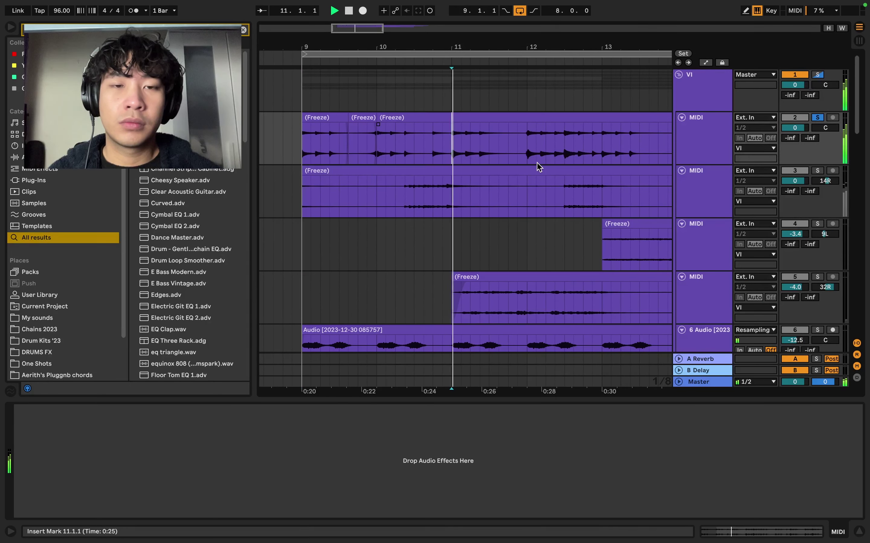
pyautogui.hscroll(2, 536, 165)
pyautogui.scroll(-1, 537, 164)
pyautogui.moveTo(457, 147); pyautogui.dragTo(481, 145)
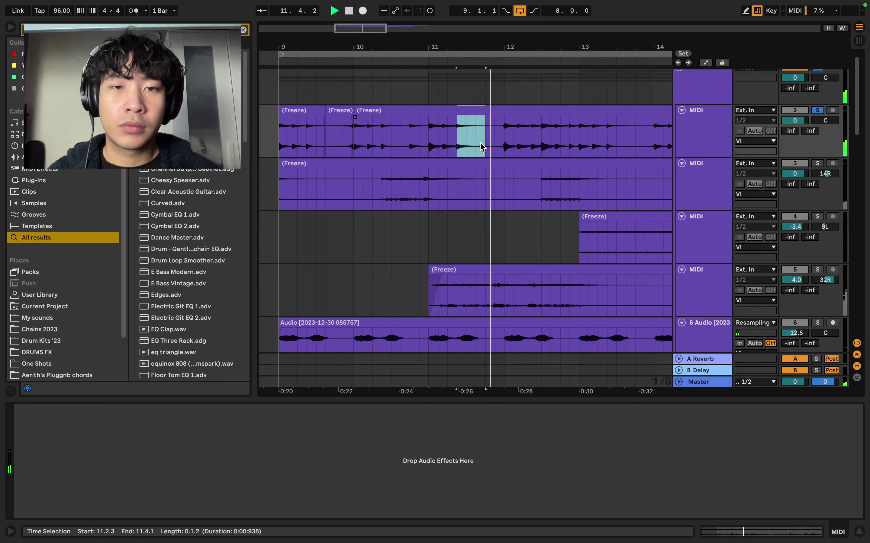
pyautogui.press('super+d')
pyautogui.moveTo(492, 111); pyautogui.dragTo(502, 111)
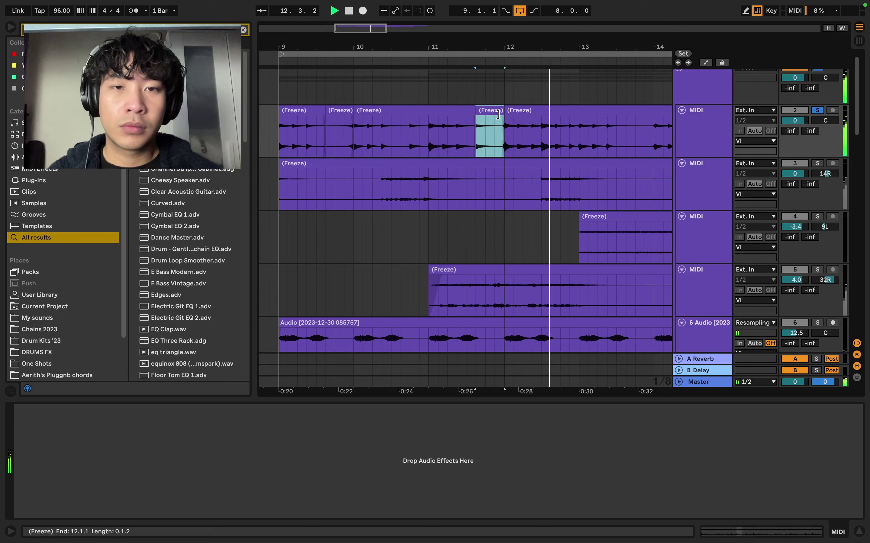
pyautogui.press('r')
# Step: Duplicate MIDI track 2's section from 9.1.1 to 13.1.1 directly after itself and delete the leftover audio beyond 17.1.1
pyautogui.moveTo(520, 43); pyautogui.dragTo(412, 32)
pyautogui.moveTo(265, 131); pyautogui.dragTo(447, 131)
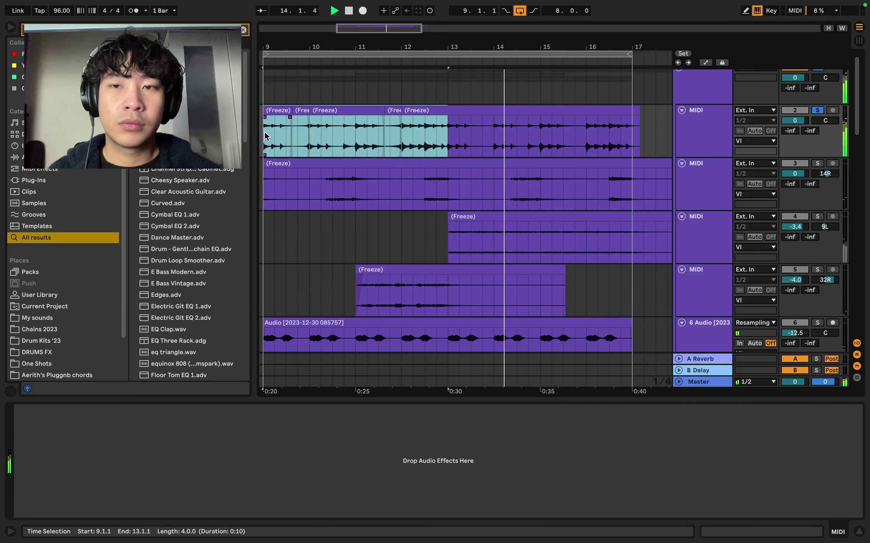
pyautogui.press('super+d')
pyautogui.click(453, 143)
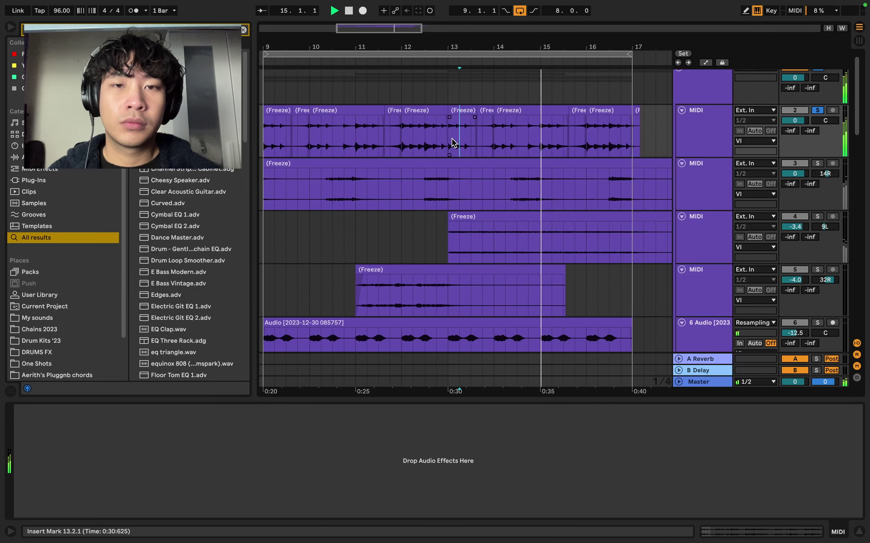
pyautogui.click(639, 118)
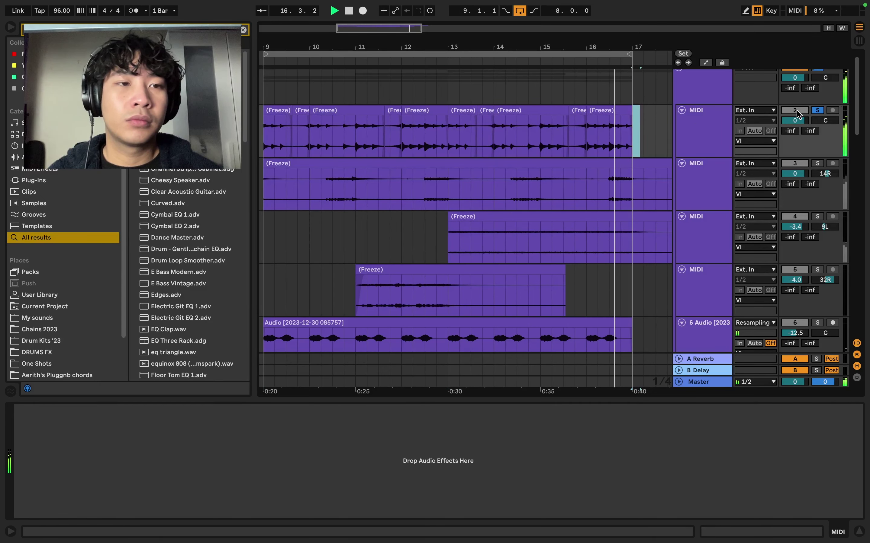
# Step: Unsolo MIDI track 2 and play the full eight-bar loop with all melodic tracks
pyautogui.click(815, 108)
pyautogui.click(815, 109)
pyautogui.moveTo(524, 46); pyautogui.dragTo(525, 43)
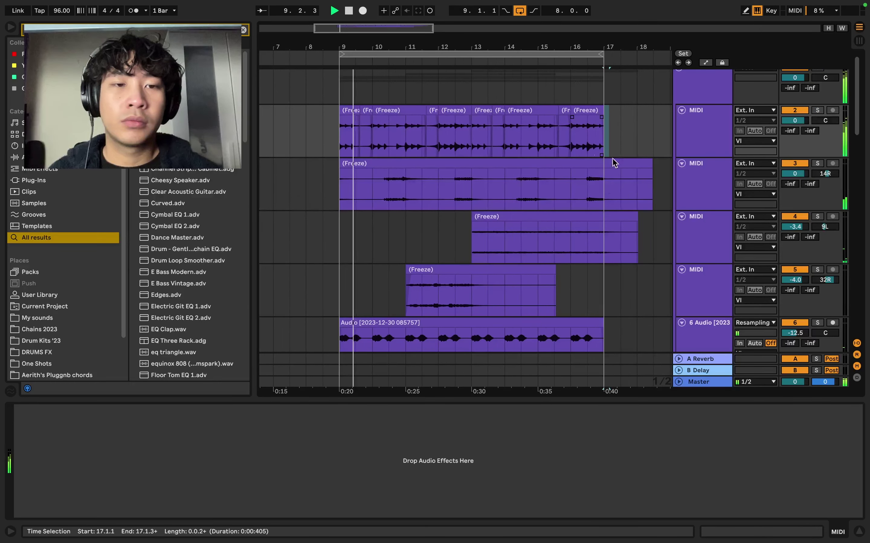
pyautogui.scroll(-3, 535, 234)
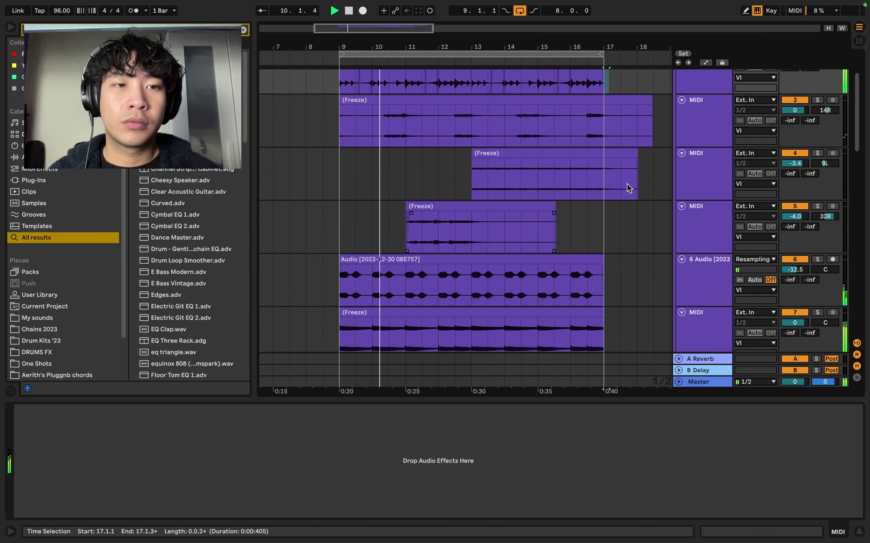
pyautogui.scroll(3, 611, 181)
pyautogui.moveTo(524, 47); pyautogui.dragTo(525, 52)
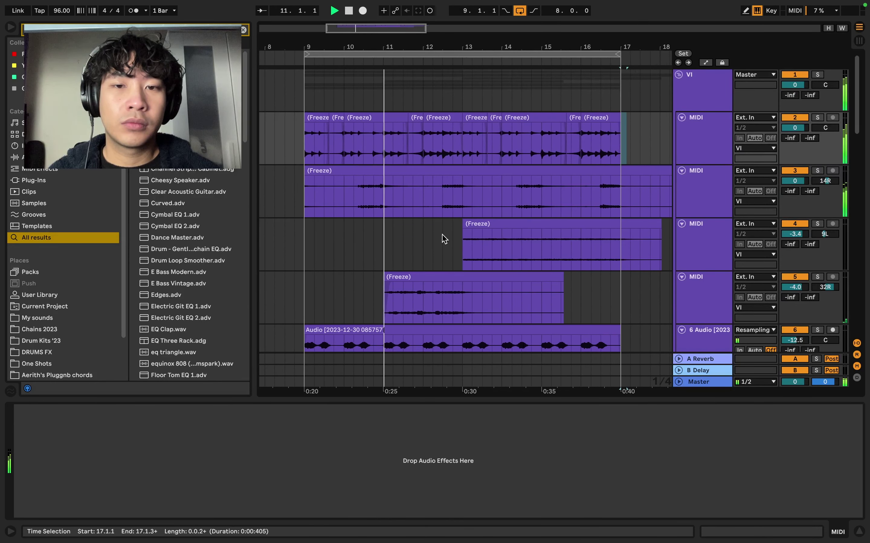
# Step: Open the frozen clip on MIDI track 3, change its warp mode and return to the arrangement tracks
pyautogui.doubleClick(409, 169)
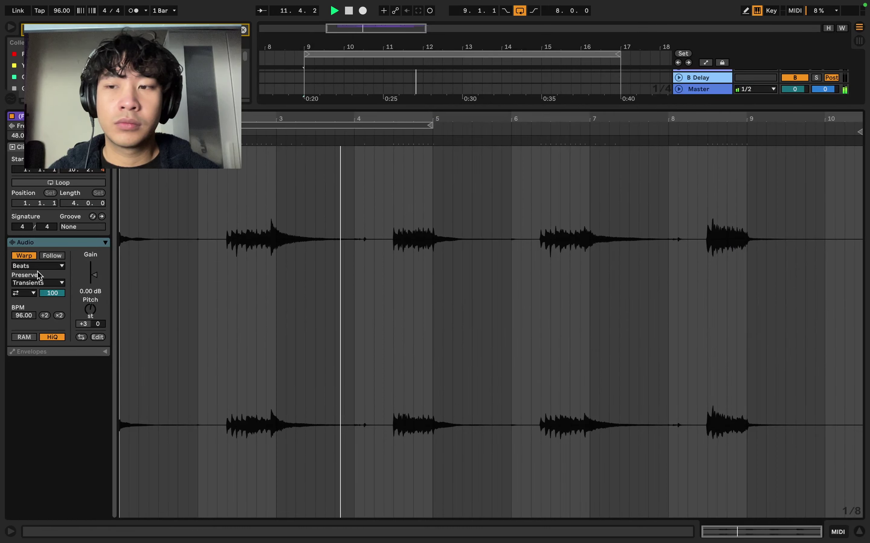
pyautogui.click(38, 266)
pyautogui.click(44, 312)
pyautogui.hotkey('shift', 'Tab')
pyautogui.scroll(-1, 517, 205)
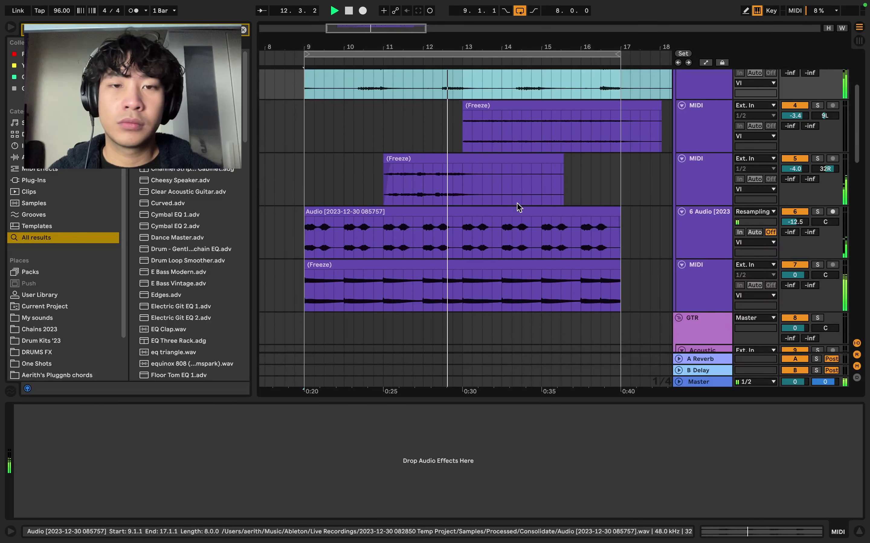
pyautogui.scroll(-2, 518, 208)
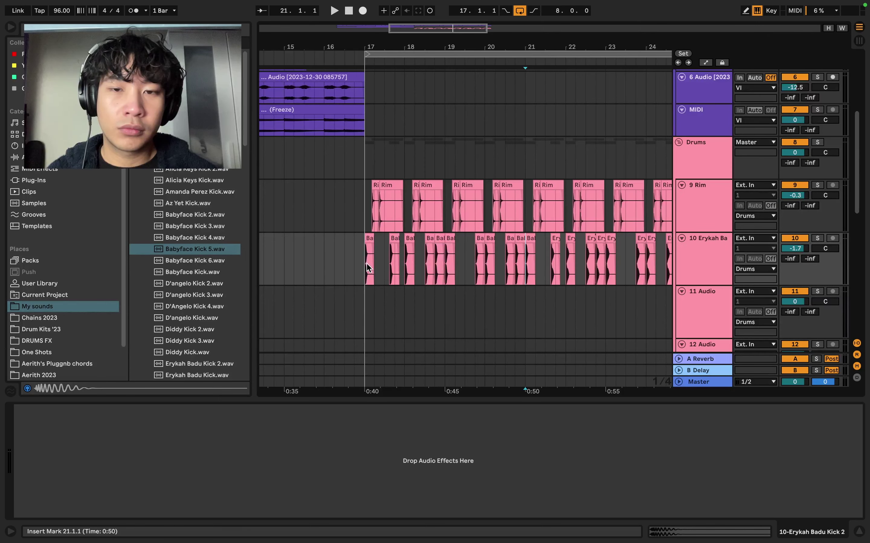
# Step: Duplicate the four-bar kick pattern on track 10 from 17.1.1 to 21.1.1 so it also fills 21.1.1 to 25.1.1
pyautogui.keyDown('shift'); pyautogui.click(366, 264); pyautogui.keyUp('shift')
pyautogui.press('super+d')
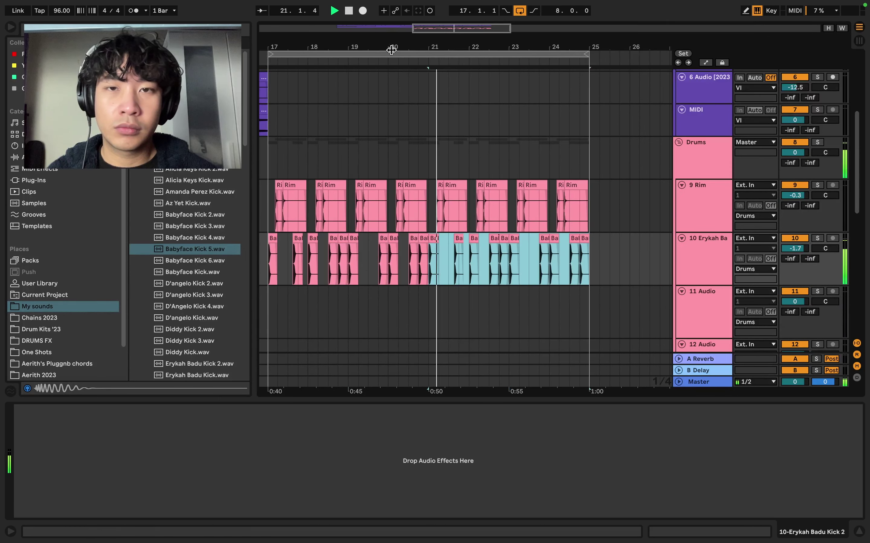
pyautogui.moveTo(393, 47); pyautogui.dragTo(408, 46)
# Step: Expand the sample folder holding shakers, tambourines and toms, and lower kick track 10's volume to -3.3 dB
pyautogui.click(710, 206)
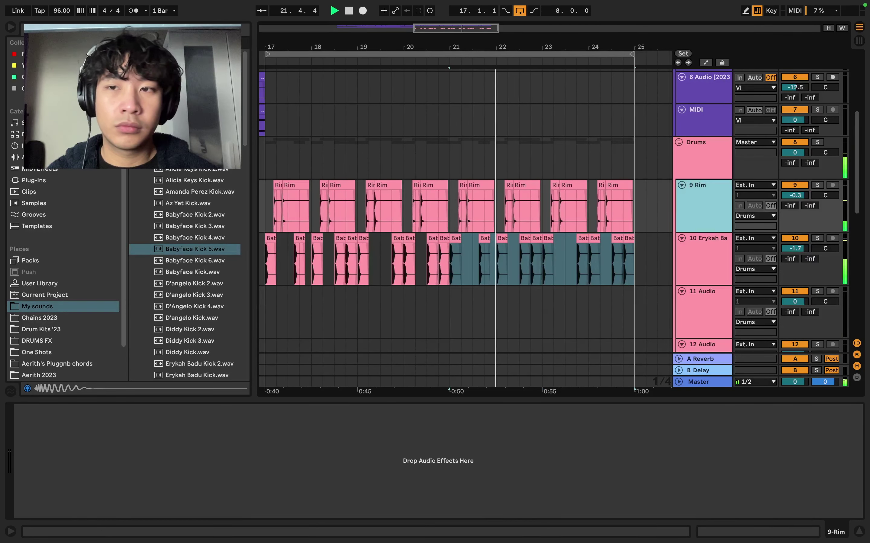
pyautogui.click(135, 111)
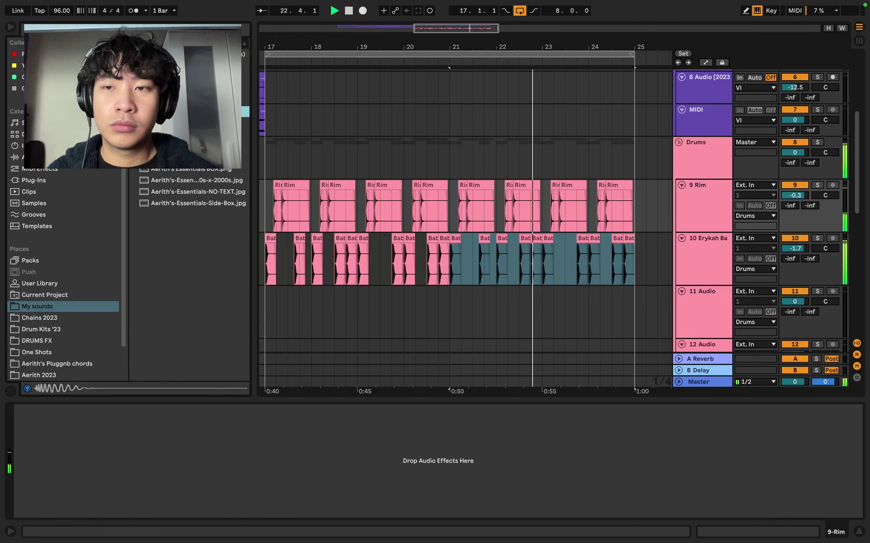
pyautogui.press('Right')
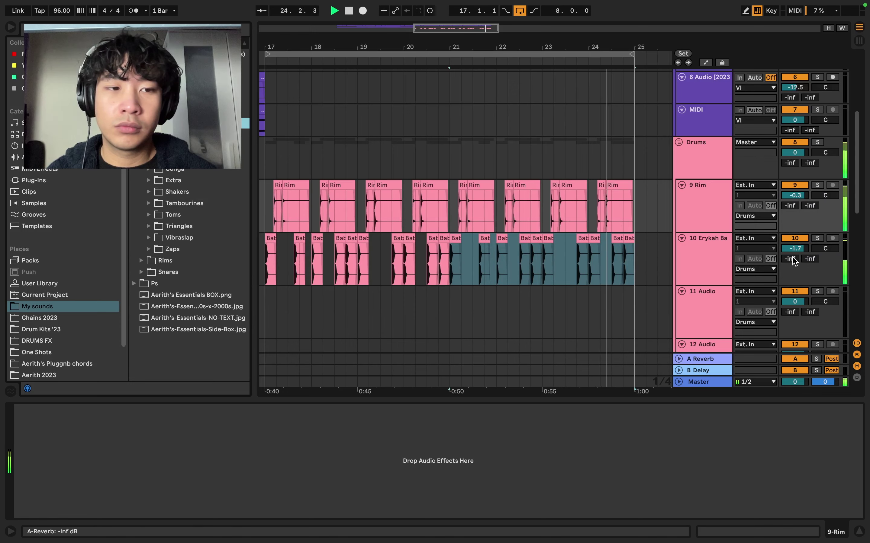
pyautogui.moveTo(795, 248); pyautogui.dragTo(795, 251)
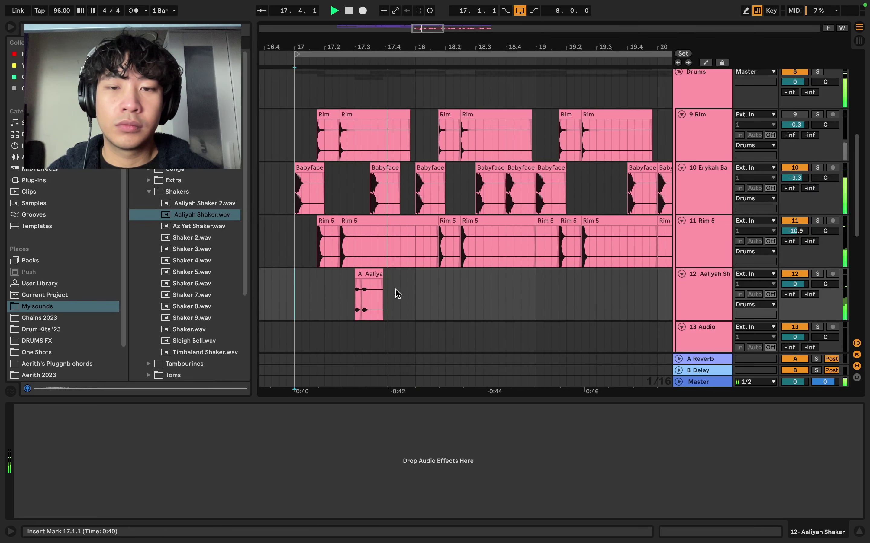
# Step: Copy the first Rim 5 clip on track 11 to 17.4.1 and play the result from the start of the pattern
pyautogui.click(329, 222)
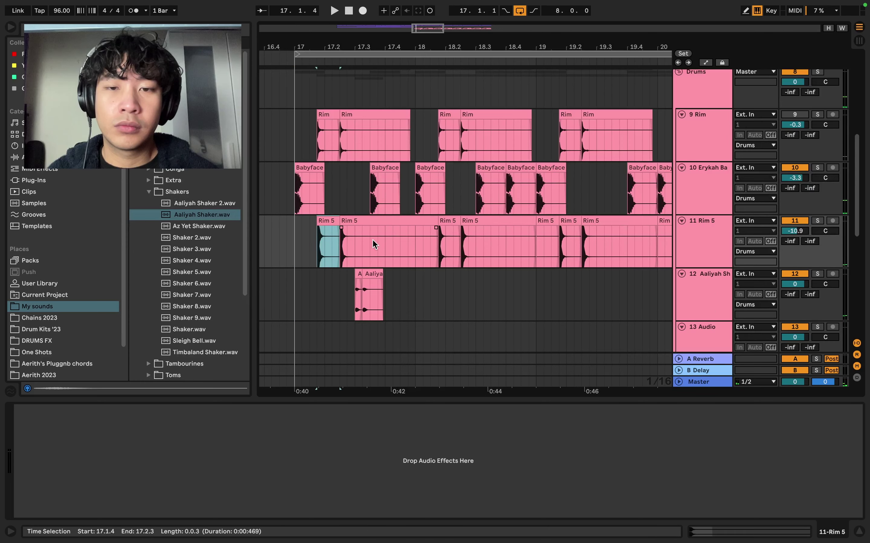
pyautogui.click(386, 238)
pyautogui.press('super+v')
pyautogui.click(332, 240)
pyautogui.press('space')
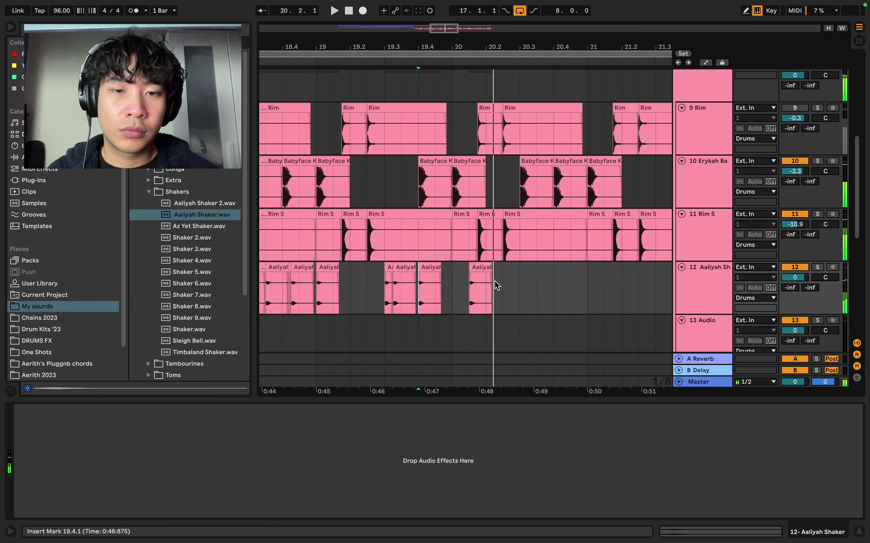
# Step: Paste Aaliyah Shaker hits on track 12 at 20.2.1 and 20.3.2, playing the groove in between
pyautogui.click(488, 282)
pyautogui.press('super+v')
pyautogui.click(475, 287)
pyautogui.press('space')
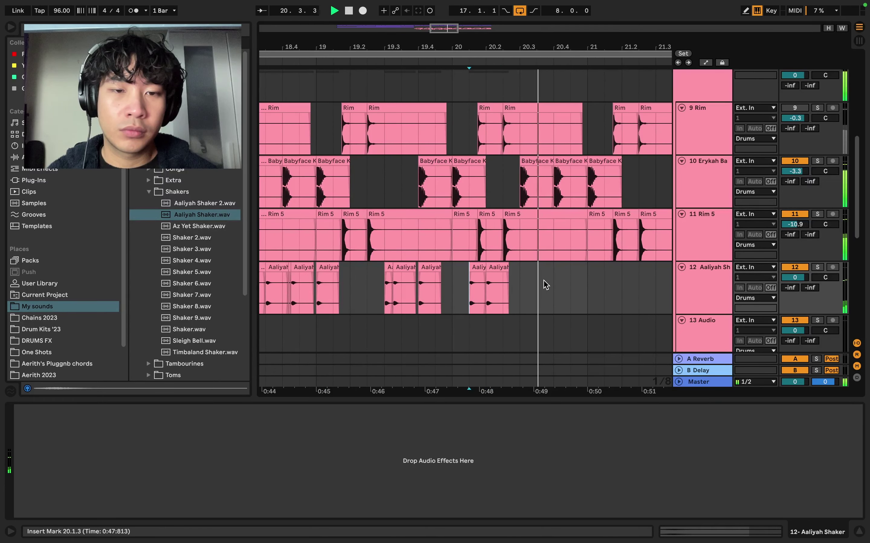
pyautogui.press('space')
pyautogui.press('super+v')
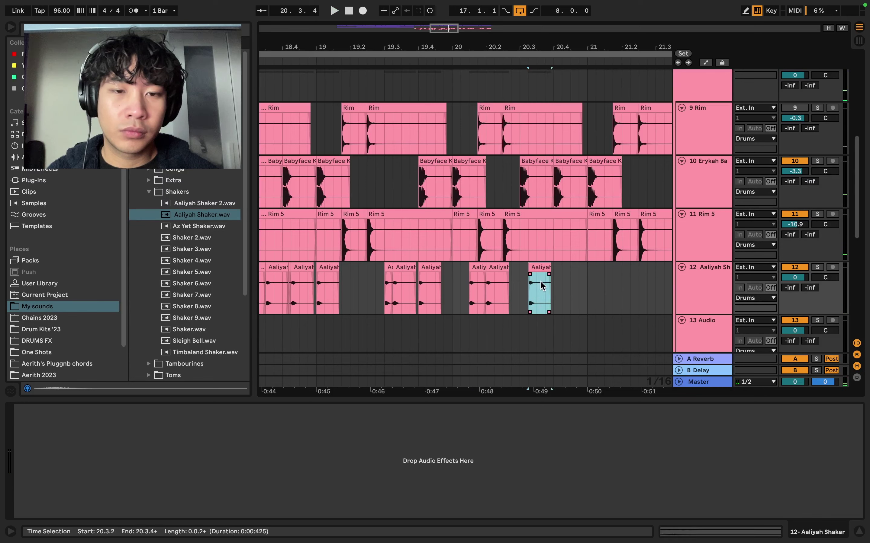
# Step: Place another Aaliyah Shaker hit at 20.3.3 on track 12 and play the rhythm back
pyautogui.click(495, 288)
pyautogui.moveTo(562, 276); pyautogui.dragTo(550, 277)
pyautogui.click(452, 286)
pyautogui.press('space')
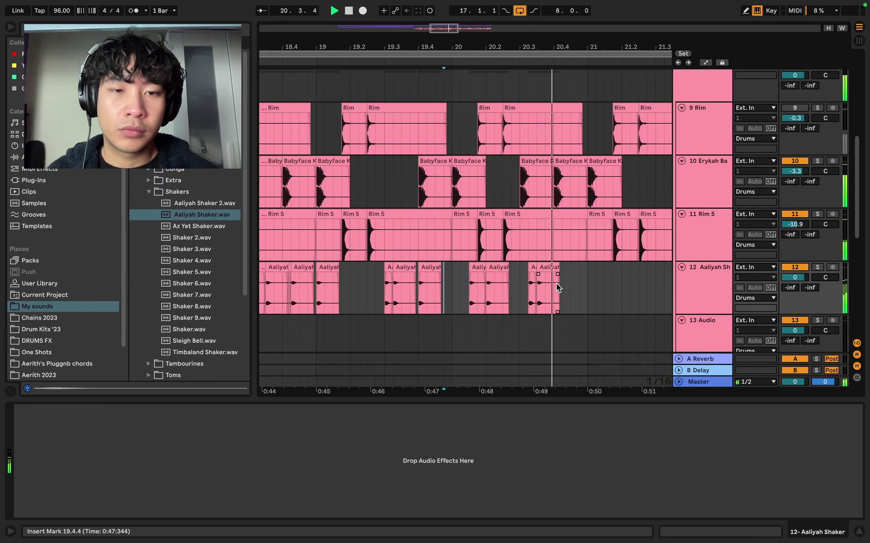
# Step: Move the shaker hit at 20.3.3 one sixteenth later to 20.3.4, and paste another hit at 20.4.3
pyautogui.press('space')
pyautogui.moveTo(549, 269); pyautogui.dragTo(557, 272)
pyautogui.click(487, 290)
pyautogui.press('space')
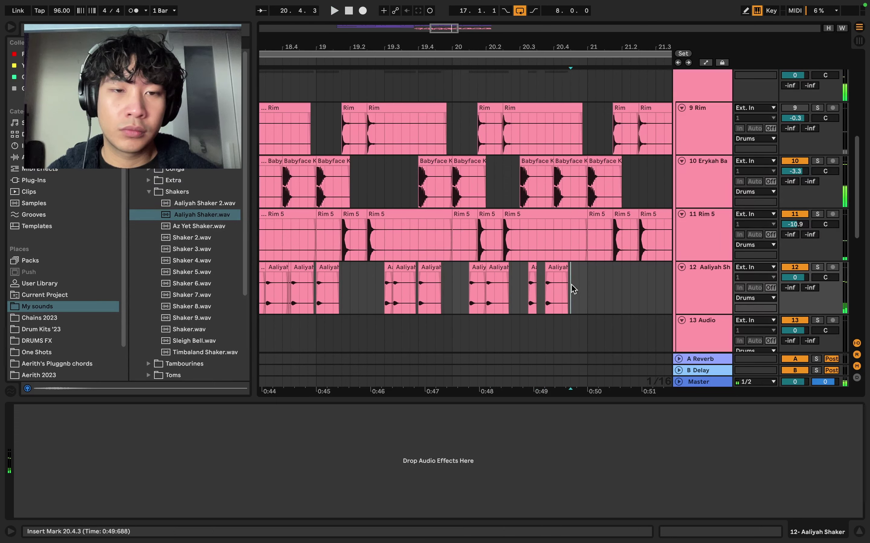
pyautogui.press('super+v')
pyautogui.press('-')
pyautogui.press('-')
pyautogui.press('-')
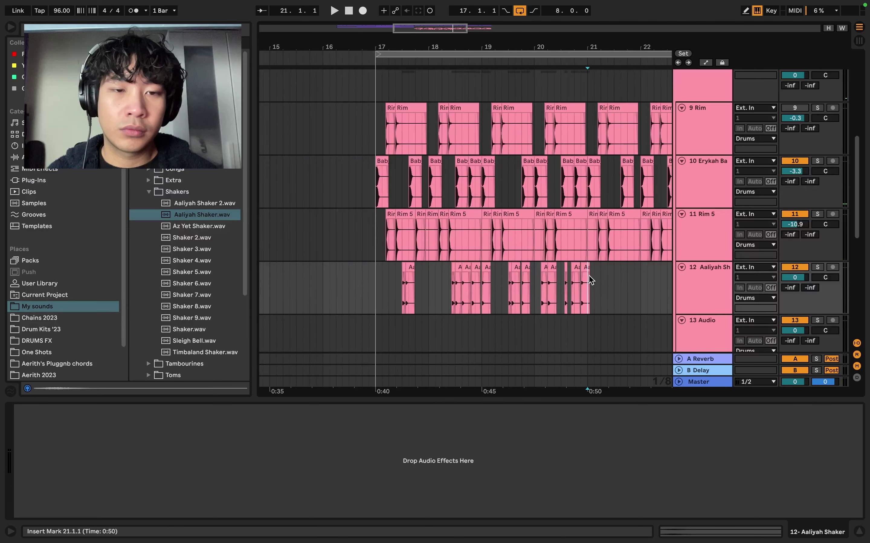
# Step: Duplicate the four-bar shaker pattern on track 12 from 17.1.1 to 21.1.1 across 21.1.1 to 25.1.1 and play it
pyautogui.keyDown('shift'); pyautogui.click(455, 285); pyautogui.keyUp('shift')
pyautogui.press('super+d')
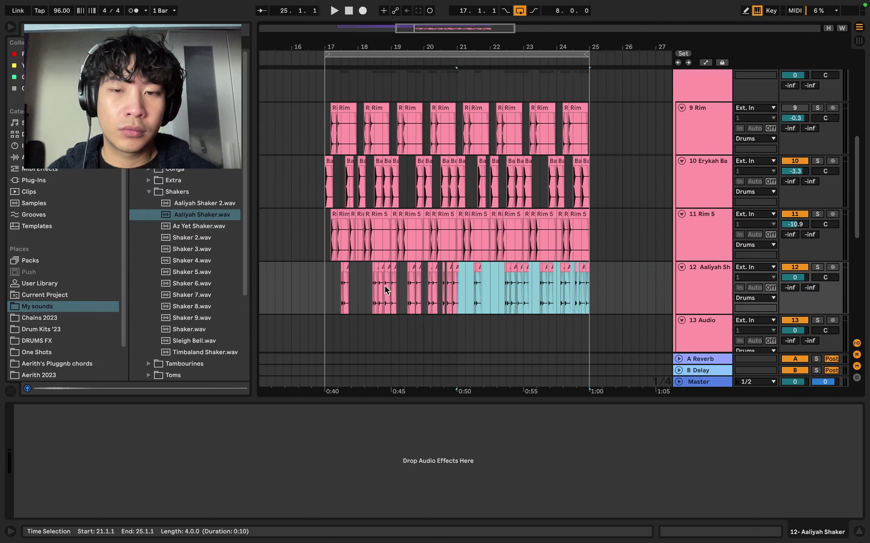
pyautogui.click(333, 277)
pyautogui.press('+')
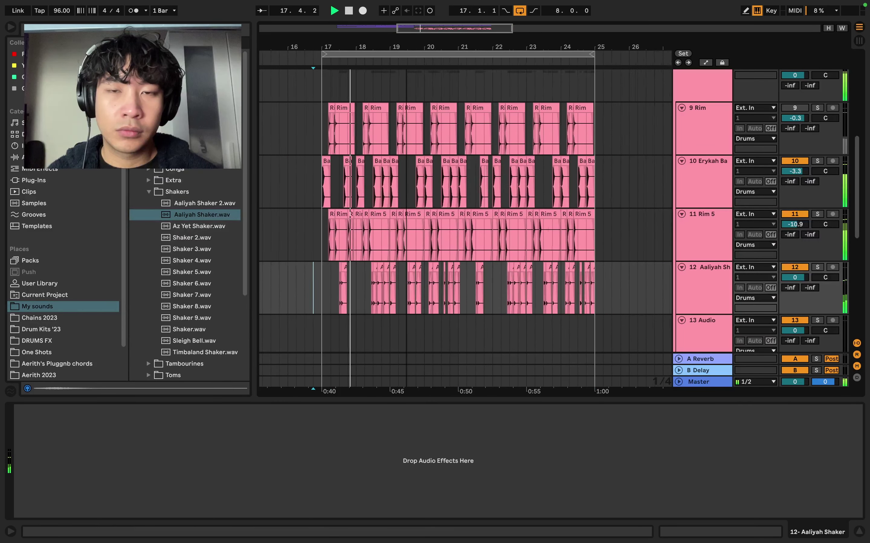
# Step: Recolor the Drums group dark purple and assign its color to all grouped tracks and clips
pyautogui.rightClick(690, 88)
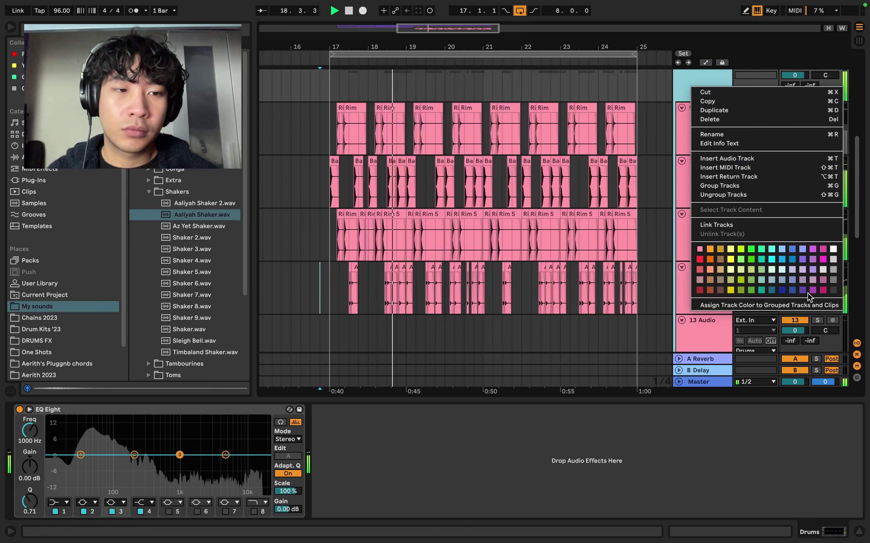
pyautogui.click(813, 259)
pyautogui.rightClick(717, 102)
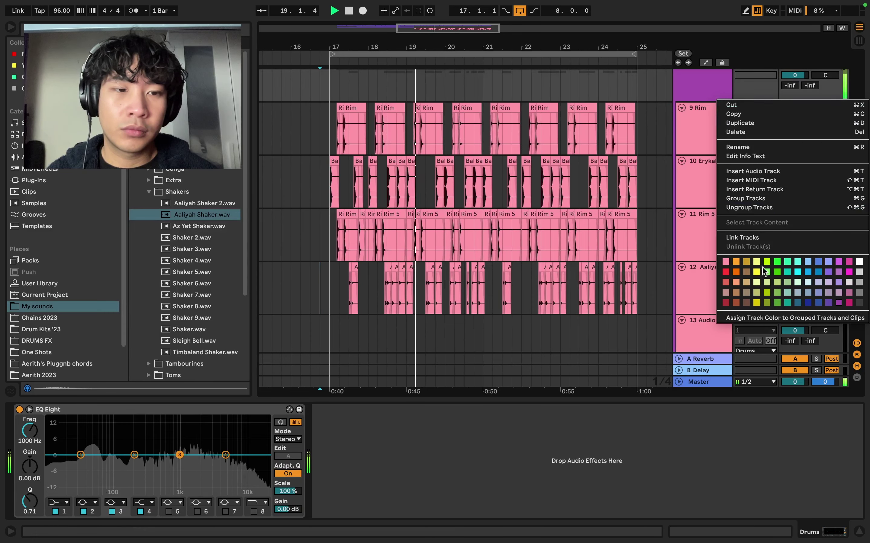
pyautogui.click(765, 318)
pyautogui.scroll(8, 632, 266)
pyautogui.scroll(-8, 617, 273)
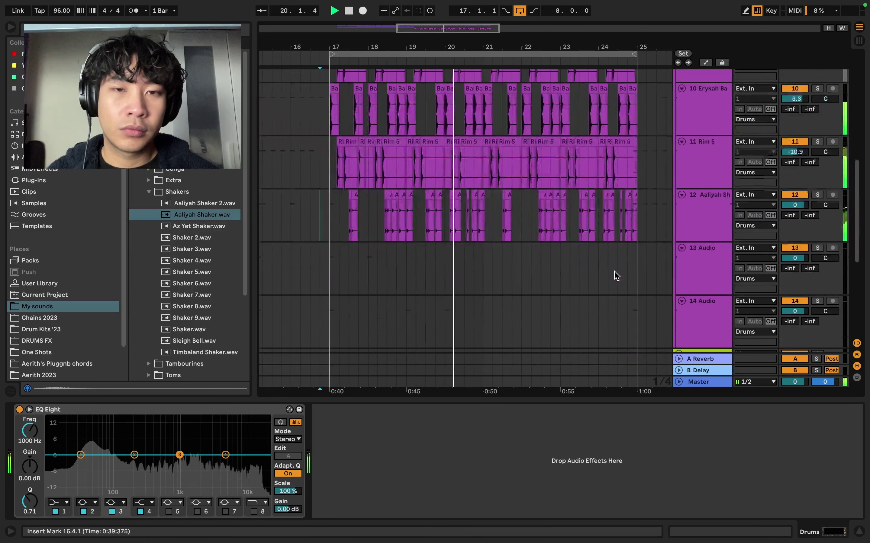
pyautogui.scroll(8, 615, 274)
pyautogui.scroll(-5, 504, 171)
pyautogui.moveTo(469, 47)
pyautogui.mouseDown()
pyautogui.moveTo(462, 61)
pyautogui.moveTo(460, 41)
pyautogui.mouseUp()
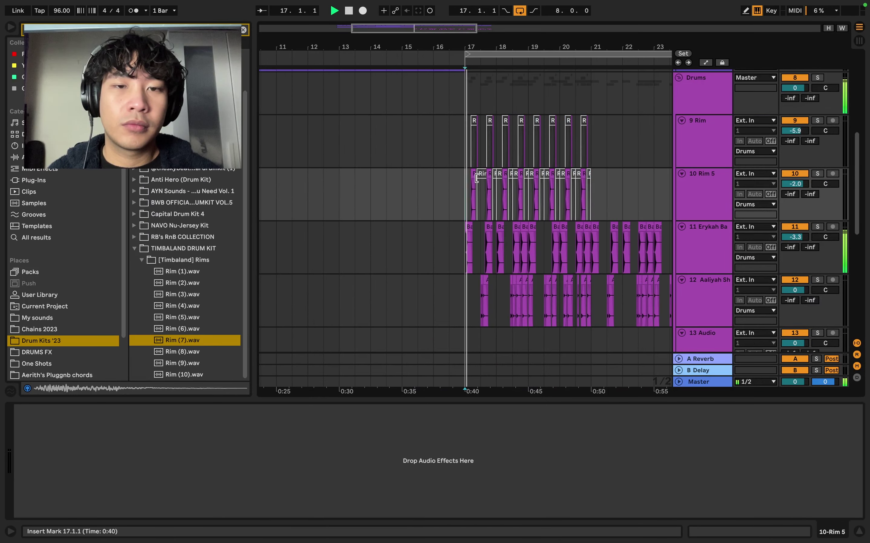
# Step: Undo the last five edits to the rim layers on tracks 9 and 10
pyautogui.moveTo(521, 50); pyautogui.dragTo(473, 76)
pyautogui.press('super+z')
pyautogui.press('super+z')
pyautogui.press('super+z')
pyautogui.press('super+z')
pyautogui.press('super+z')
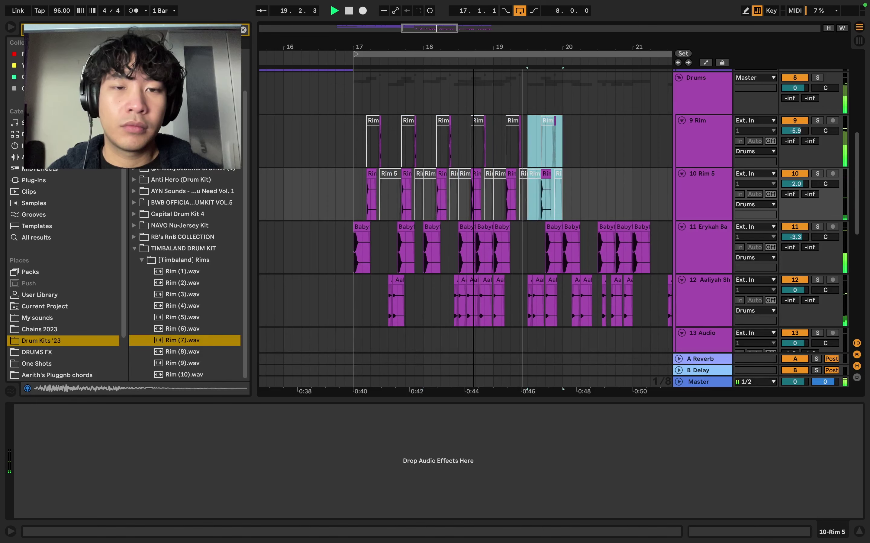
# Step: Duplicate the half-bar rim section on tracks 9 and 10 twice up to 21.1.1, and repeat the resulting four bars up to 25.1.1
pyautogui.press('super+d')
pyautogui.press('super+d')
pyautogui.moveTo(473, 75); pyautogui.dragTo(392, 49)
pyautogui.moveTo(312, 197); pyautogui.dragTo(499, 144)
pyautogui.press('super+d')
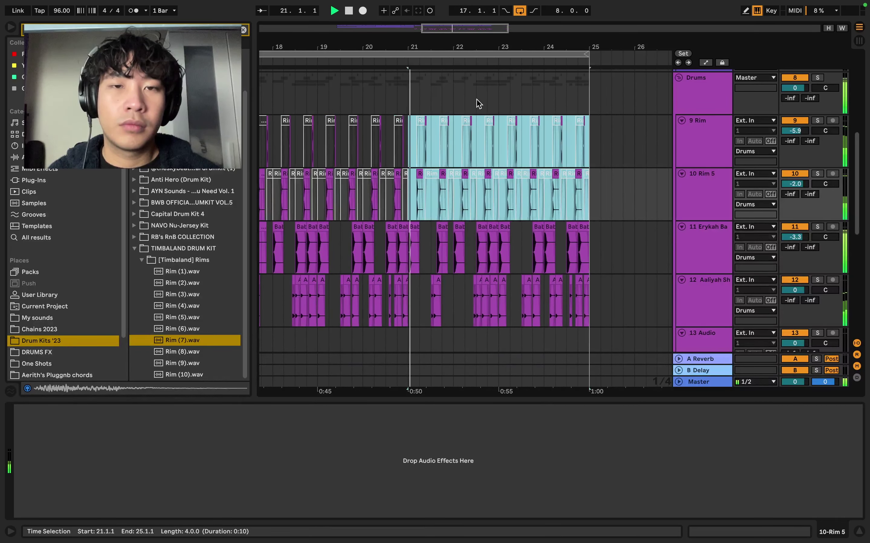
# Step: Play the drums from 21.1.1 and lower the R Kelly Echo Drop track's volume to -5.7 dB
pyautogui.moveTo(453, 52); pyautogui.dragTo(419, 79)
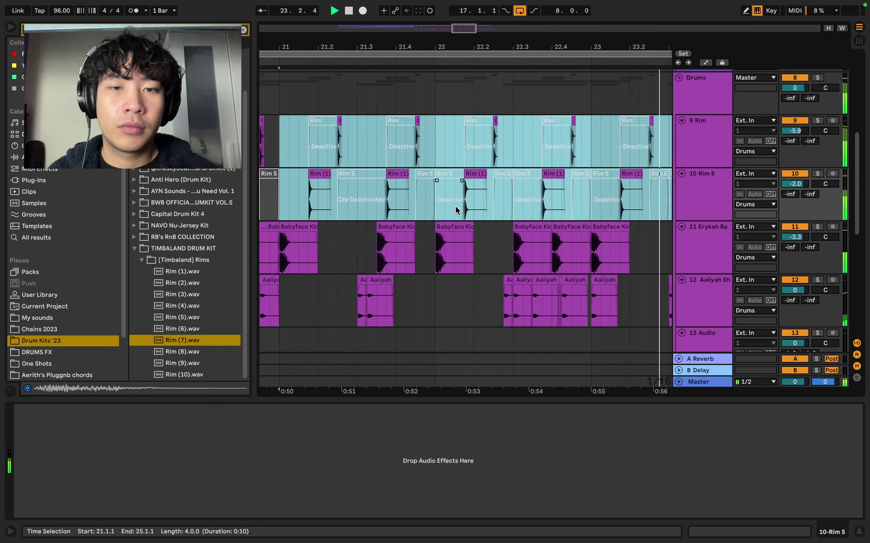
pyautogui.click(451, 196)
pyautogui.moveTo(446, 39); pyautogui.dragTo(501, 43)
pyautogui.scroll(-5, 576, 193)
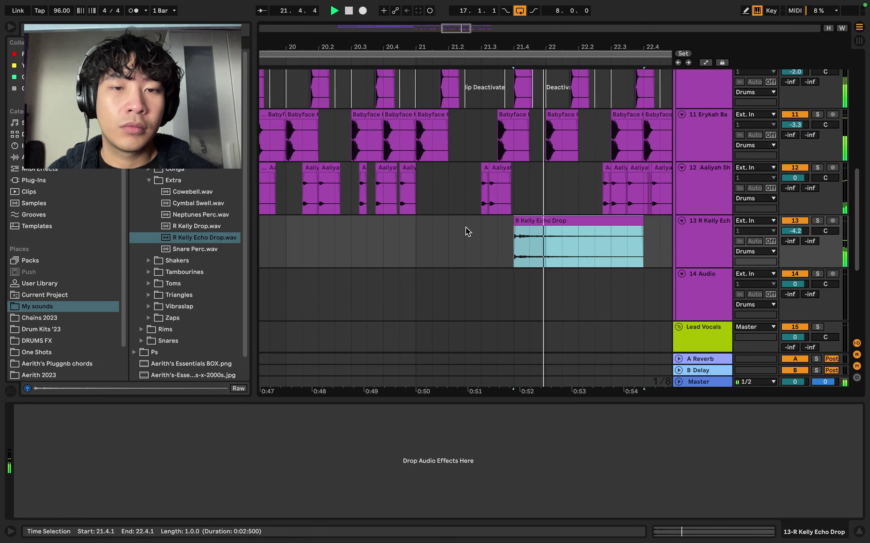
pyautogui.click(420, 235)
pyautogui.moveTo(801, 226); pyautogui.dragTo(800, 228)
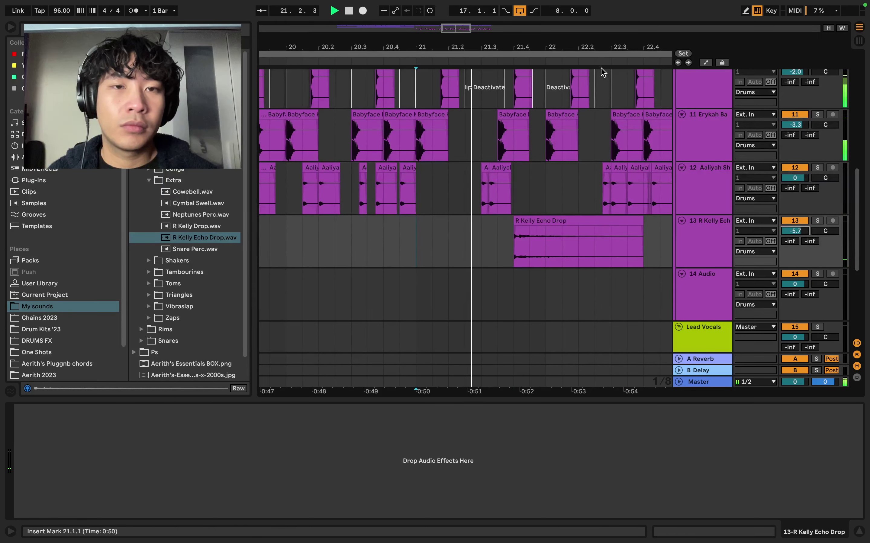
# Step: Lower the R Kelly Echo Drop track's volume to -10.9 dB and copy its section from 21.1.1 to 25.1.1 to 17.1.1
pyautogui.moveTo(531, 46); pyautogui.dragTo(486, 37)
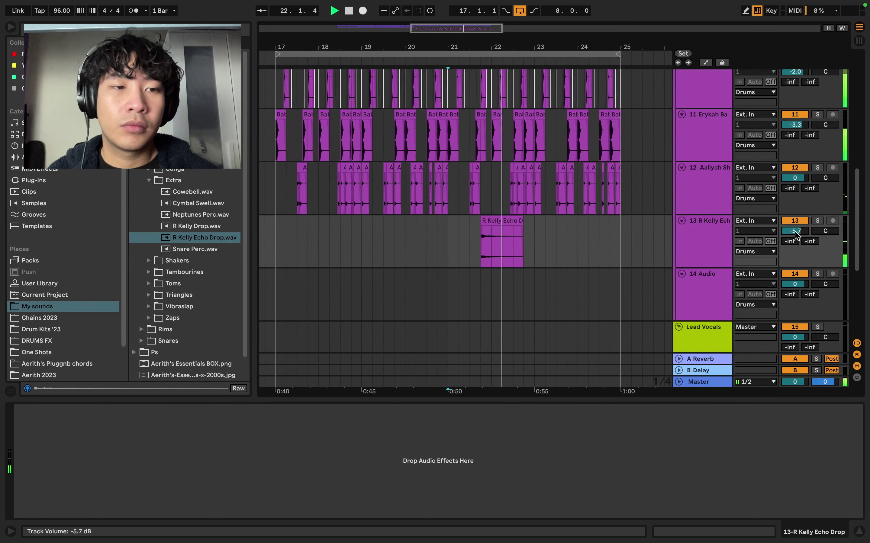
pyautogui.scroll(5, 548, 118)
pyautogui.scroll(2, 546, 130)
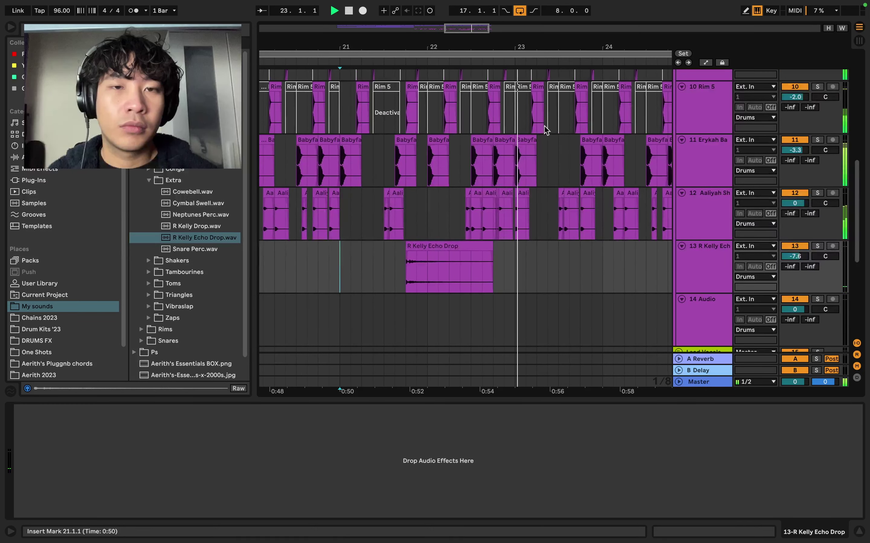
pyautogui.moveTo(524, 46); pyautogui.dragTo(555, 27)
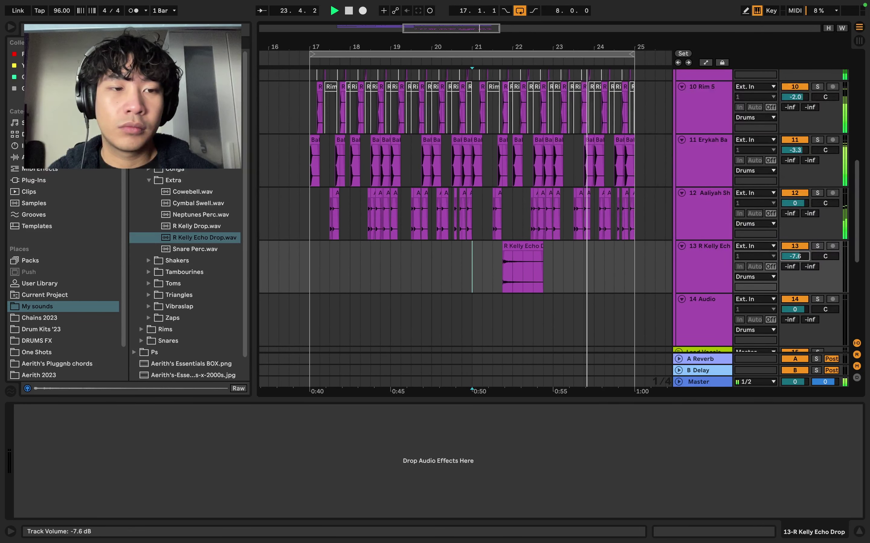
pyautogui.keyDown('shift'); pyautogui.click(637, 264); pyautogui.keyUp('shift')
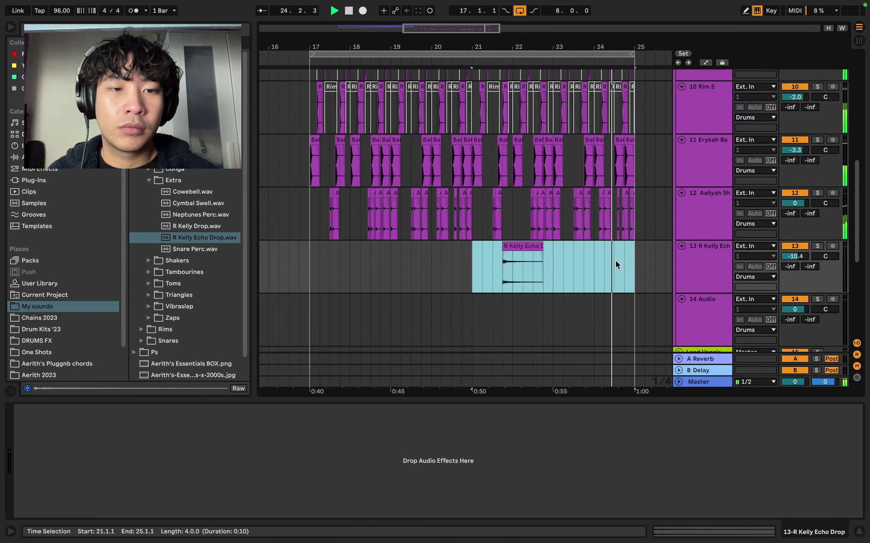
pyautogui.click(307, 256)
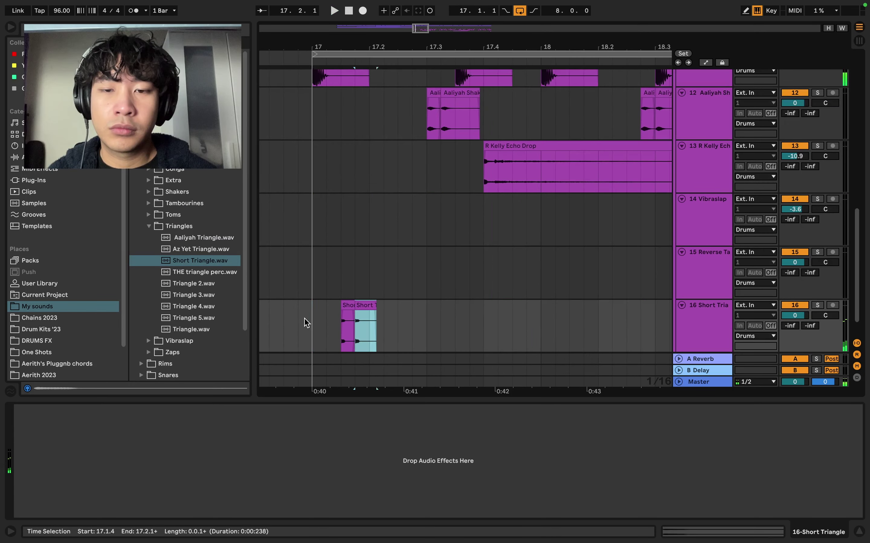
# Step: Play from 17.1.1, pan the Short Triangle track to 23R, and paste a copy of its second clip at 17.3.3
pyautogui.click(312, 320)
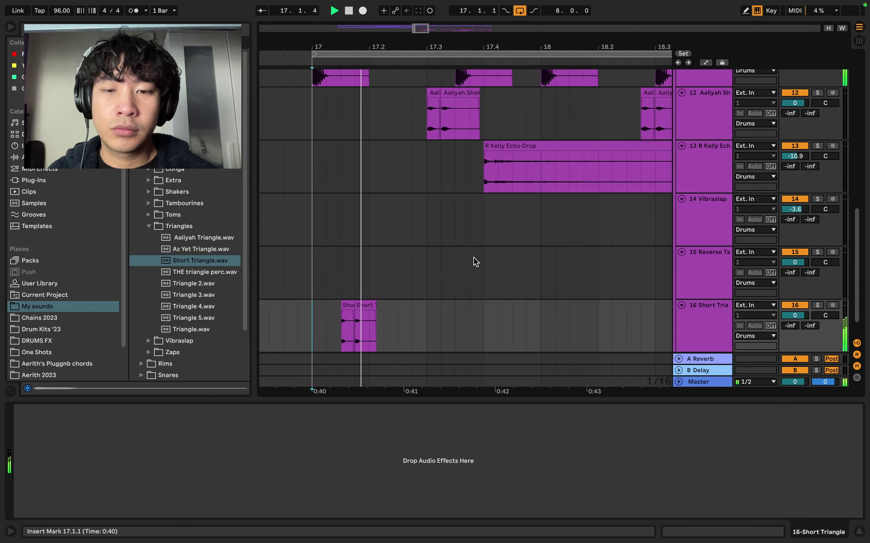
pyautogui.moveTo(335, 47); pyautogui.dragTo(335, 29)
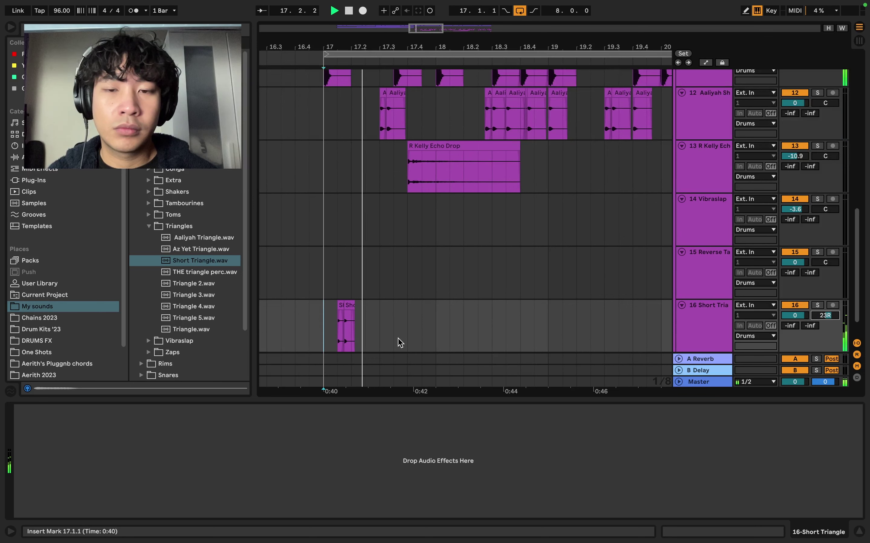
pyautogui.click(346, 308)
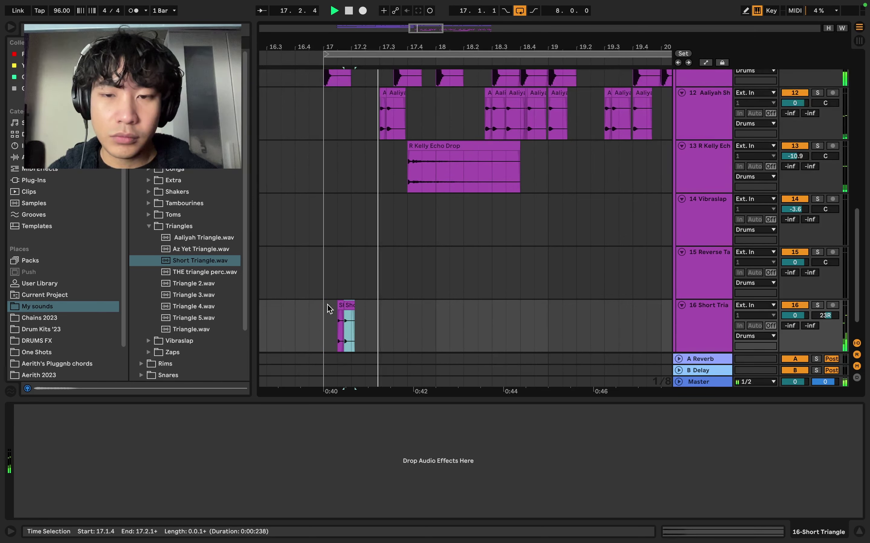
pyautogui.click(329, 309)
pyautogui.click(393, 329)
pyautogui.press('super+v')
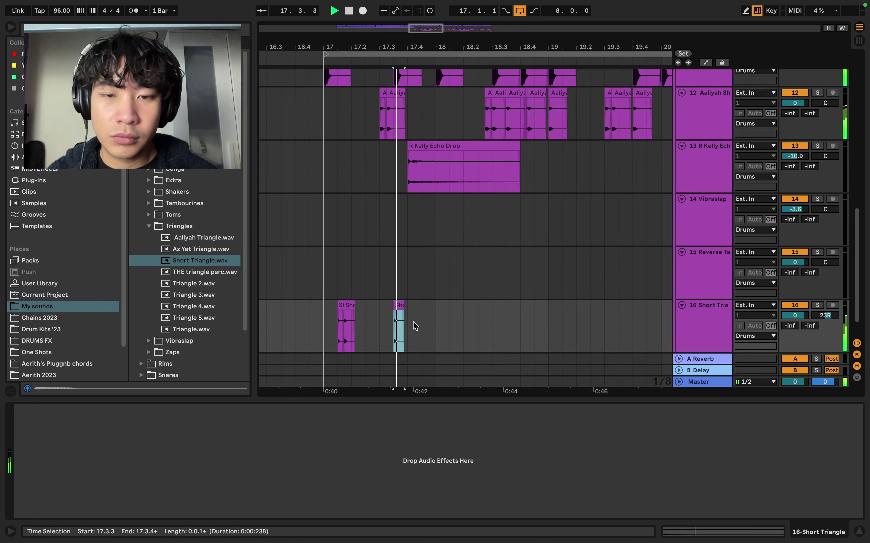
# Step: Move the pasted Short Triangle clip one sixteenth later to 17.3.4 and check it by playing from just before it
pyautogui.scroll(4, 390, 310)
pyautogui.click(341, 313)
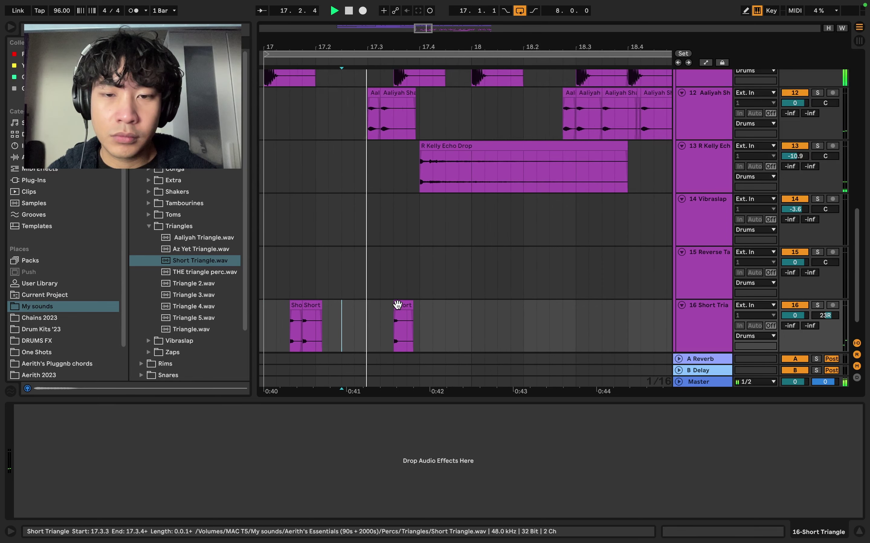
pyautogui.moveTo(397, 305); pyautogui.dragTo(417, 315)
pyautogui.press('Left')
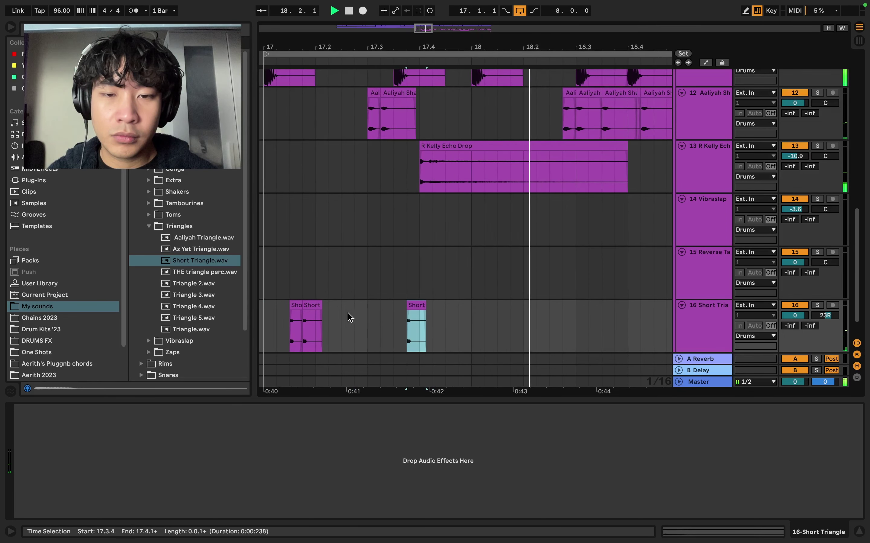
pyautogui.click(354, 317)
pyautogui.click(418, 306)
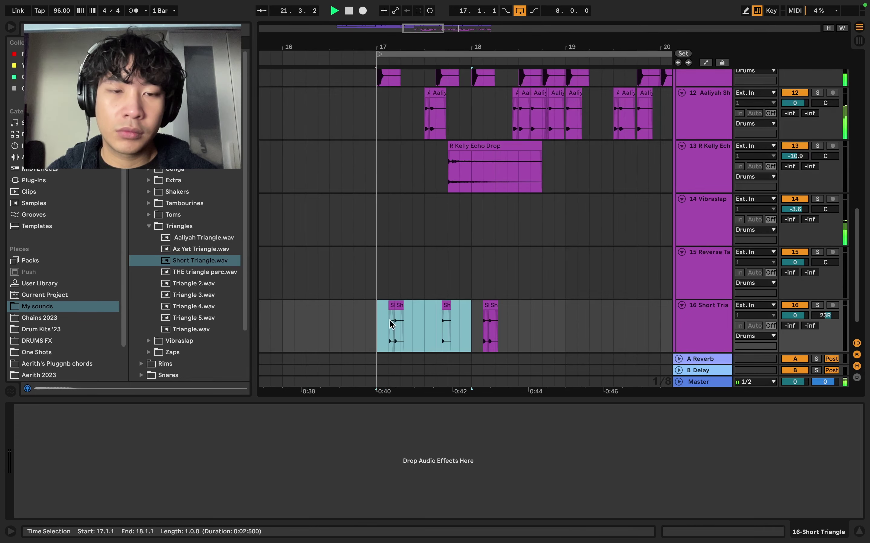
# Step: Repeat the one-bar Short Triangle pattern from 17.1.1 to 18.1.1 up to 25.1.1, undoing the surplus duplicate
pyautogui.press('super+d')
pyautogui.press('super+d')
pyautogui.press('super+d')
pyautogui.press('super+d')
pyautogui.press('super+d')
pyautogui.press('super+d')
pyautogui.press('super+d')
pyautogui.press('super+d')
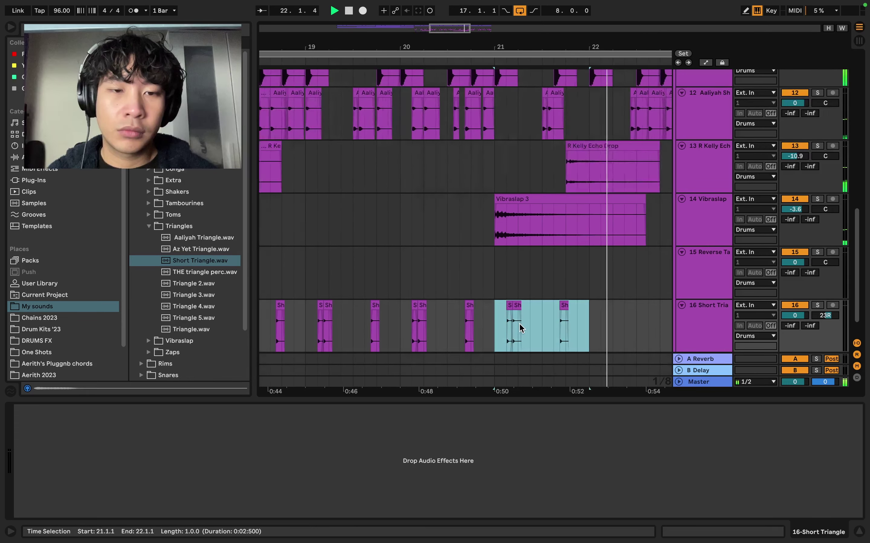
pyautogui.press('super+z')
pyautogui.press('-')
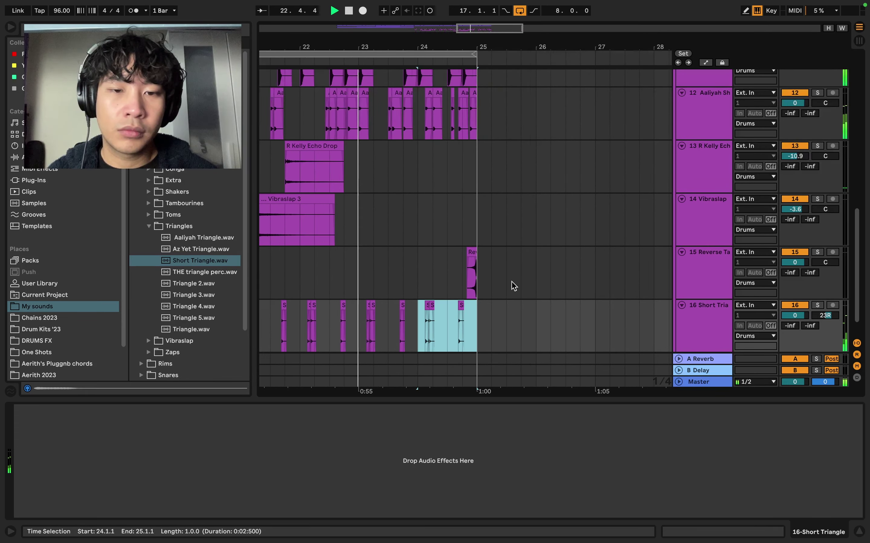
# Step: Delete the last of the three Zap 3 clips and lower the Zap 3 track's volume to -2.0 dB
pyautogui.moveTo(436, 32); pyautogui.dragTo(437, 12)
pyautogui.moveTo(614, 47); pyautogui.dragTo(615, 53)
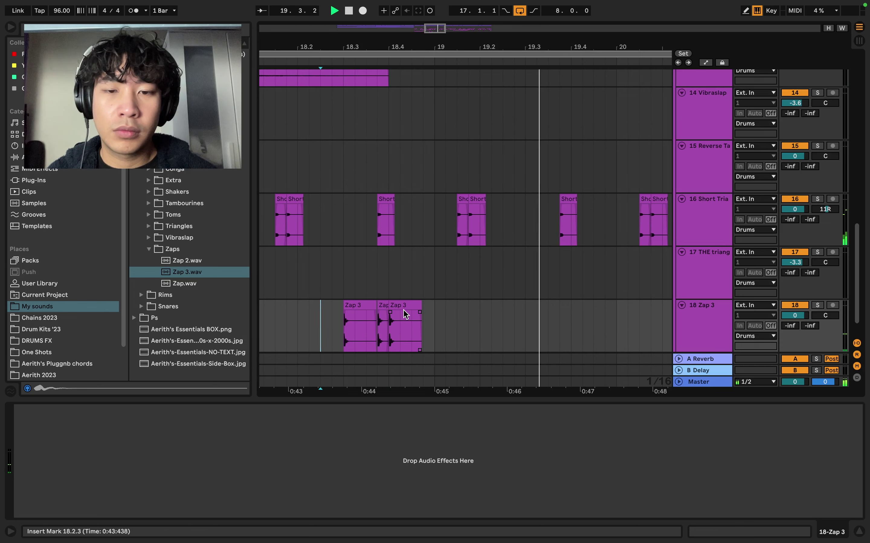
pyautogui.click(403, 308)
pyautogui.press('Delete')
pyautogui.click(312, 323)
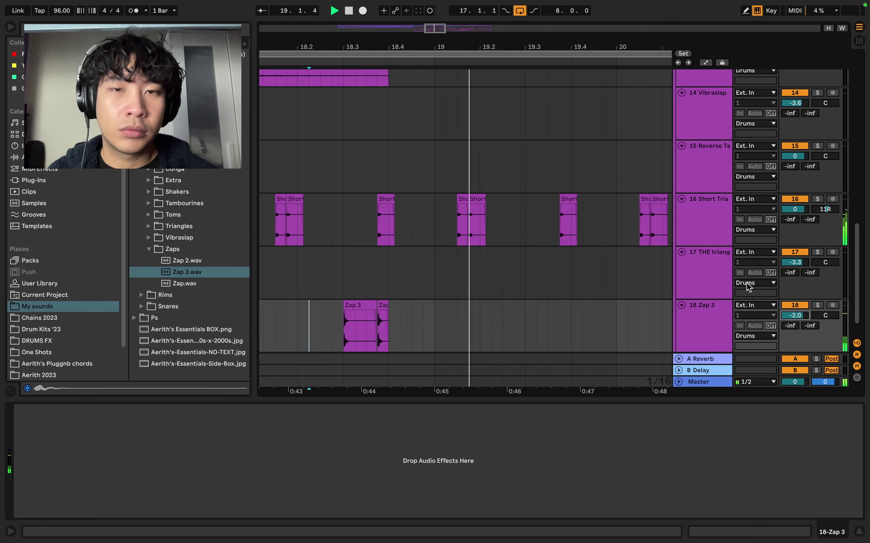
# Step: Select the Zap 3 track's section starting at 17.1.1 and duplicate it further along the loop
pyautogui.moveTo(388, 50); pyautogui.dragTo(388, 47)
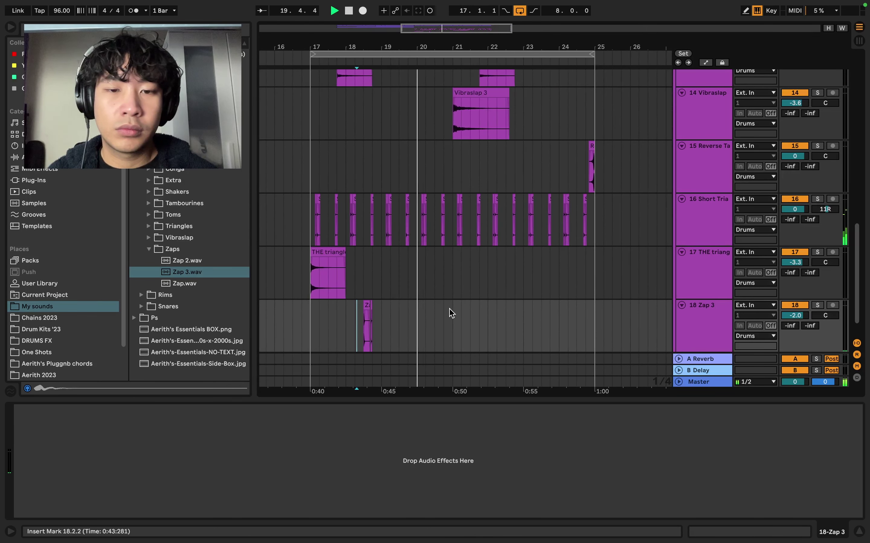
pyautogui.keyDown('shift'); pyautogui.click(314, 312); pyautogui.keyUp('shift')
pyautogui.press('super+d')
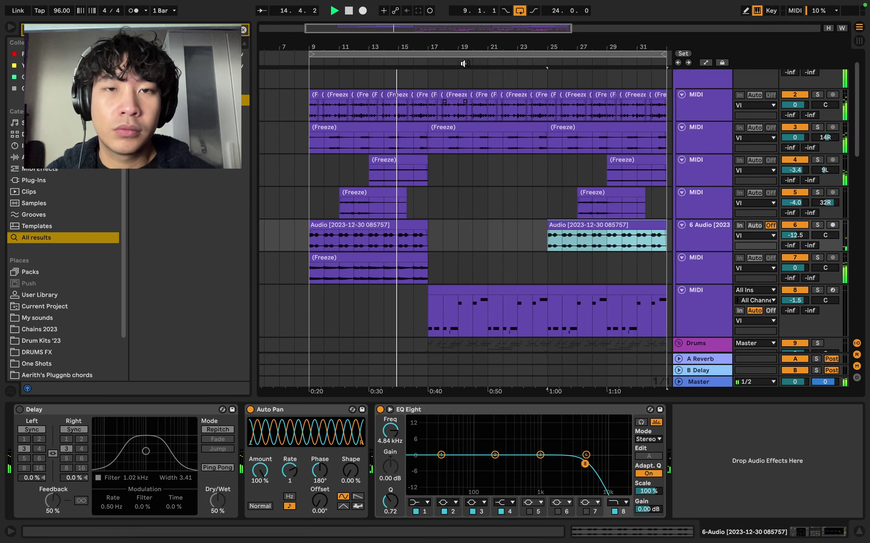
# Step: Reduce the height of MIDI track 8 above the Drums group to match the neighbouring melodic tracks
pyautogui.moveTo(461, 46); pyautogui.dragTo(423, 58)
pyautogui.scroll(-5, 456, 173)
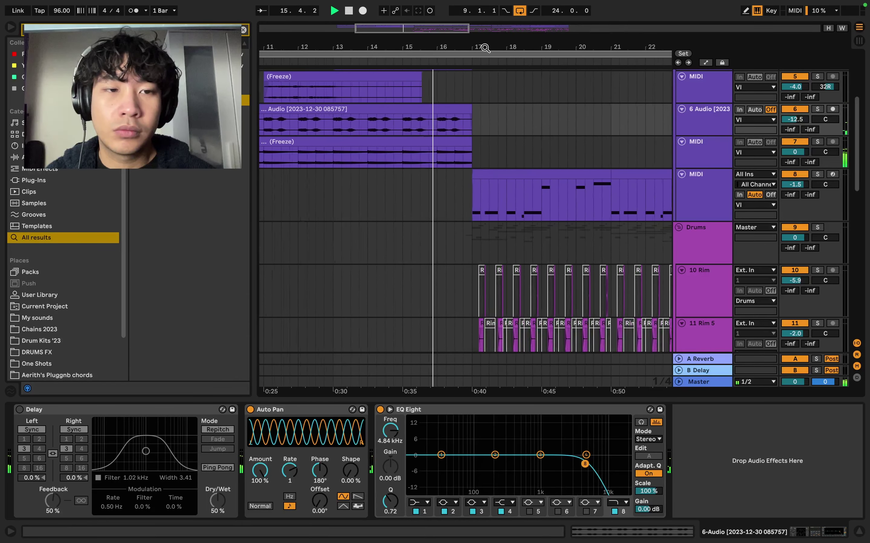
pyautogui.click(706, 190)
pyautogui.hotkey('alt', '-')
pyautogui.hotkey('alt', '-')
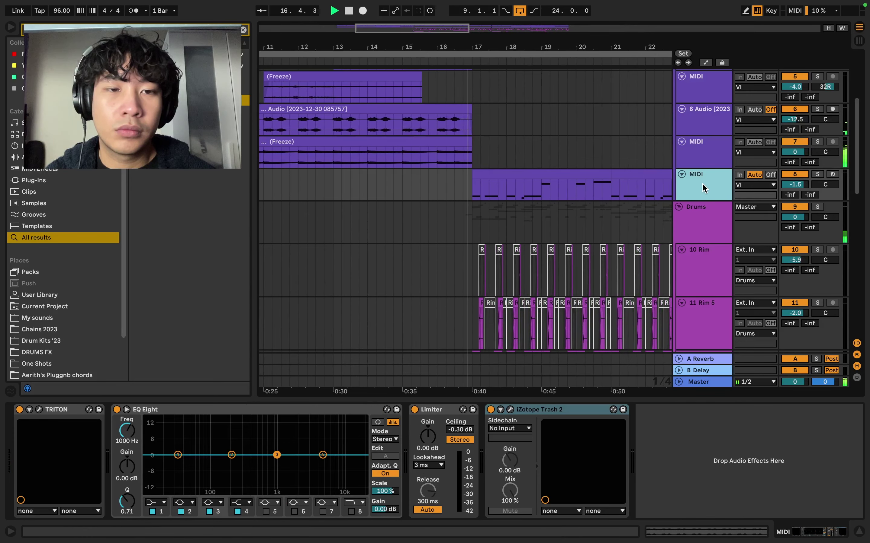
# Step: In MIDI track 8's iZotope Trash 2, set the Convolve module's Separate to 1.0 and Width to 0.7, and close the plug-in
pyautogui.moveTo(496, 35); pyautogui.dragTo(424, 24)
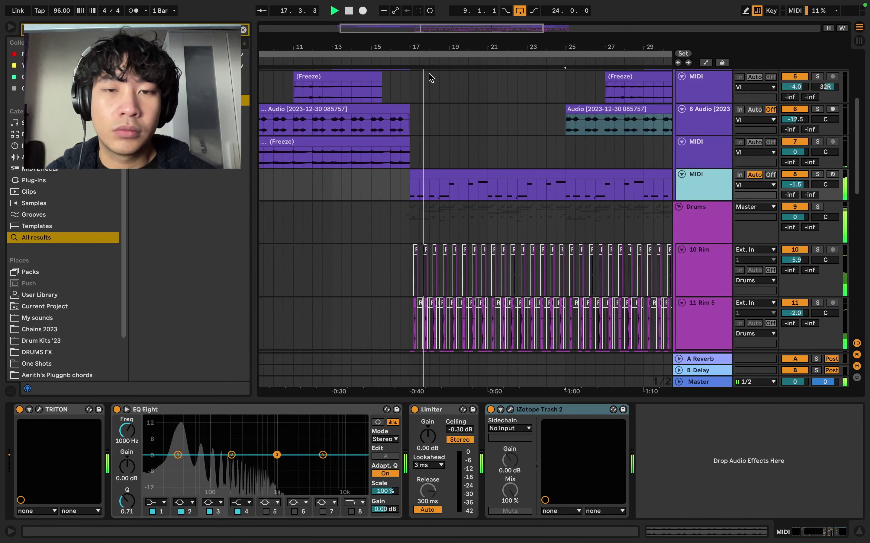
pyautogui.click(510, 410)
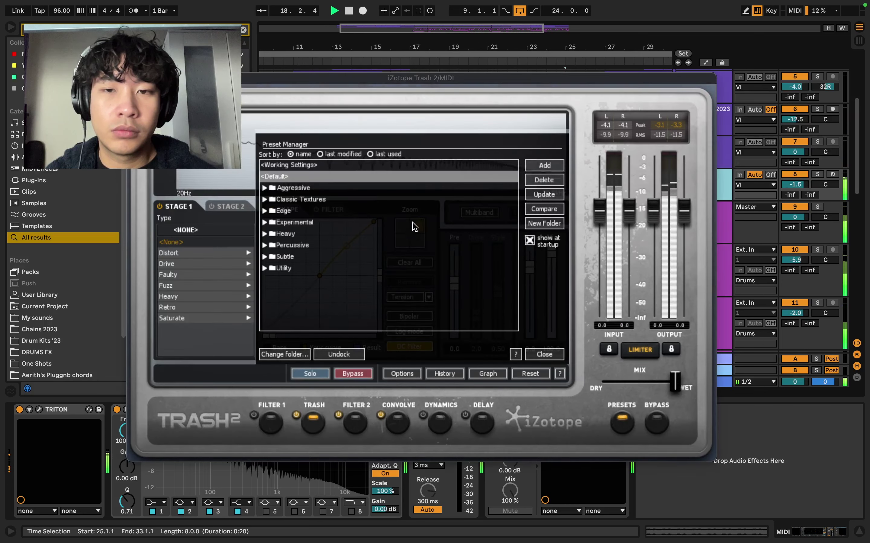
pyautogui.click(399, 423)
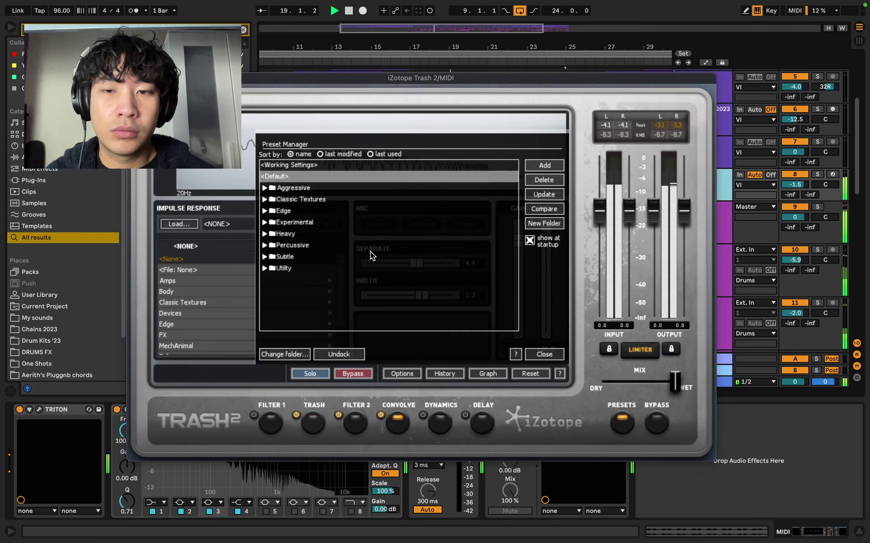
pyautogui.click(534, 358)
pyautogui.moveTo(422, 295); pyautogui.dragTo(415, 268)
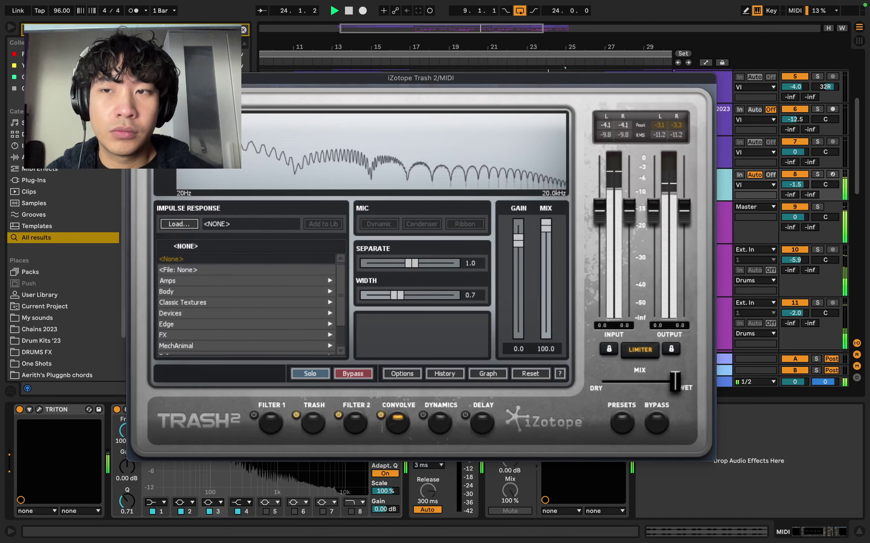
pyautogui.click(133, 78)
# Step: Hide the device view and the browser to enlarge the arrangement
pyautogui.moveTo(478, 45); pyautogui.dragTo(444, 25)
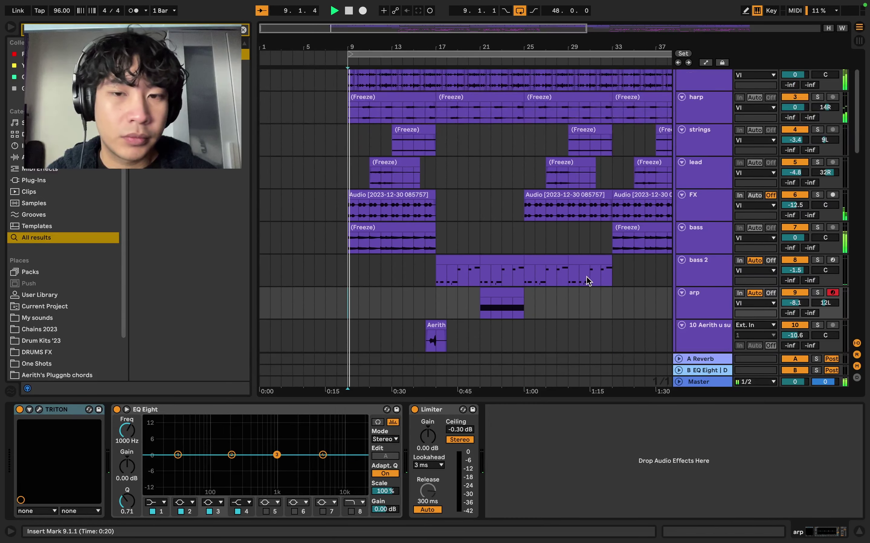
pyautogui.scroll(-1, 588, 281)
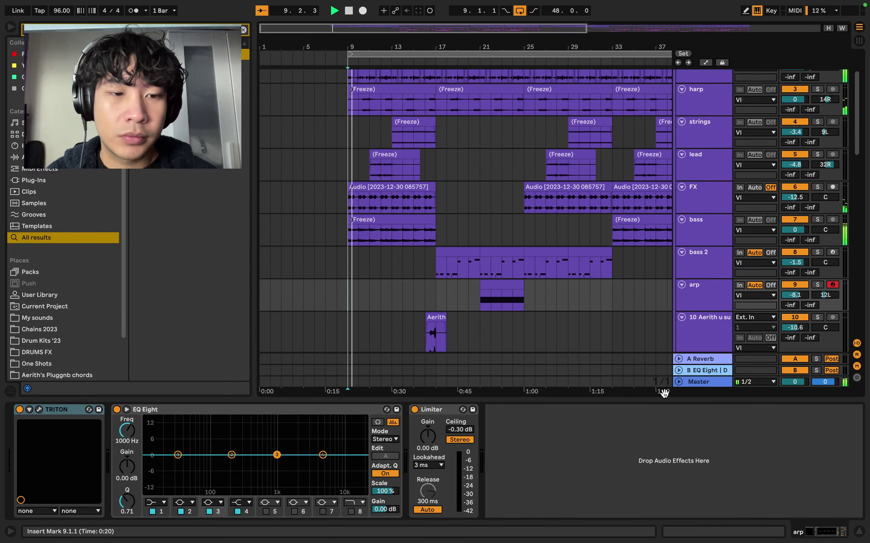
pyautogui.click(856, 528)
pyautogui.click(11, 27)
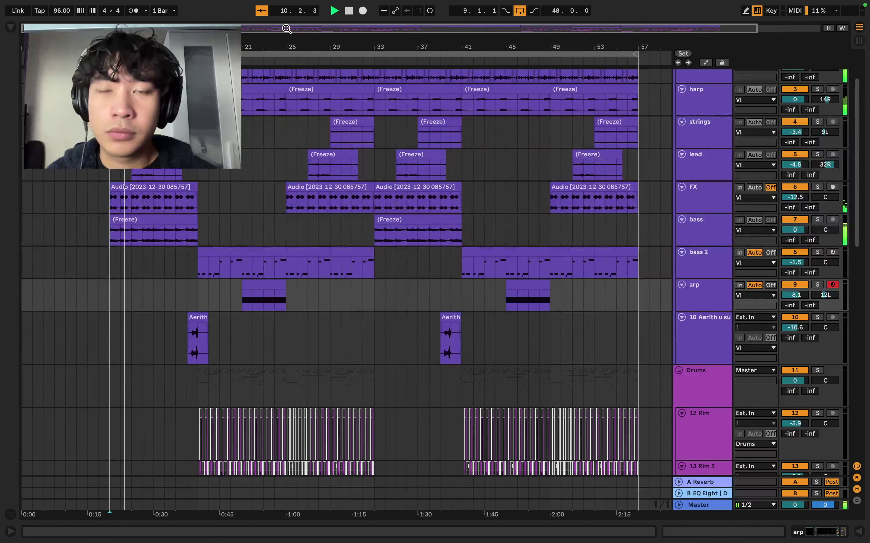
# Step: Rename the Aerith u suck audio track below arp as TAG
pyautogui.moveTo(137, 43); pyautogui.dragTo(306, 43)
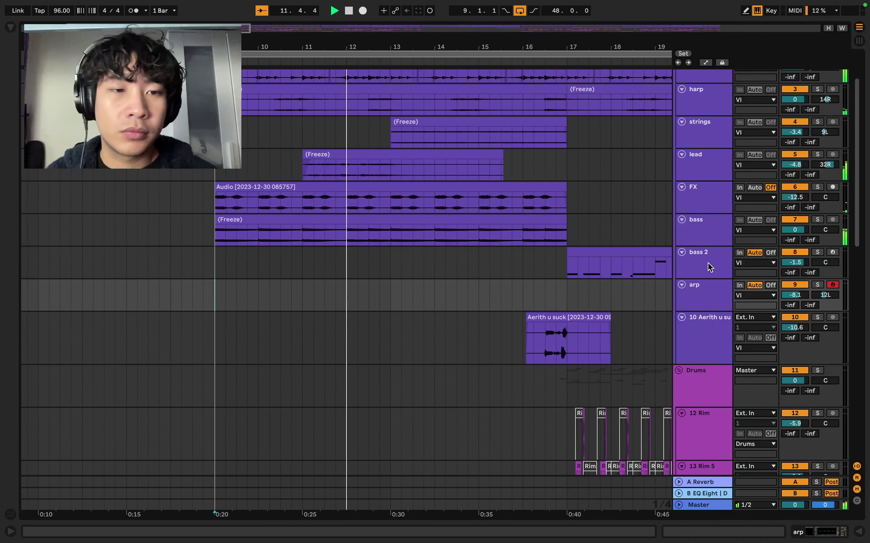
pyautogui.click(730, 301)
pyautogui.click(724, 328)
pyautogui.press('super+r')
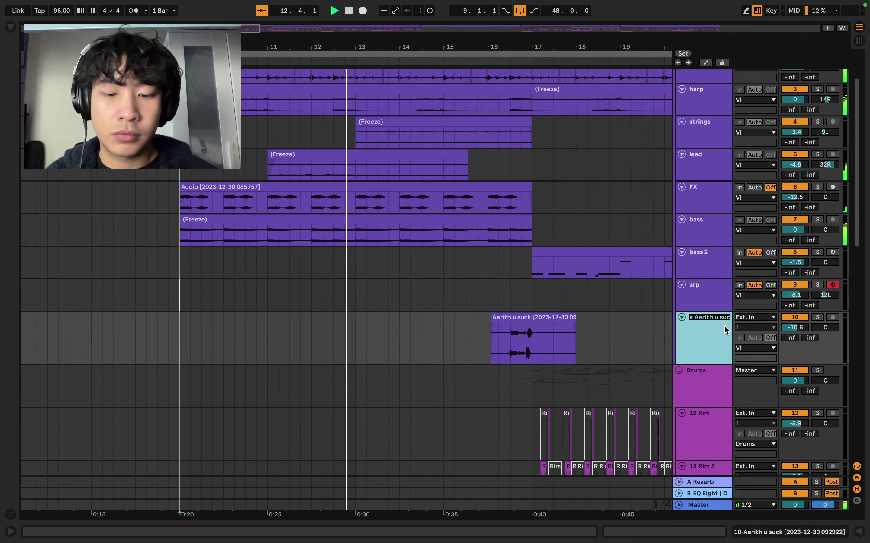
pyautogui.write('TAG')
pyautogui.press('Return')
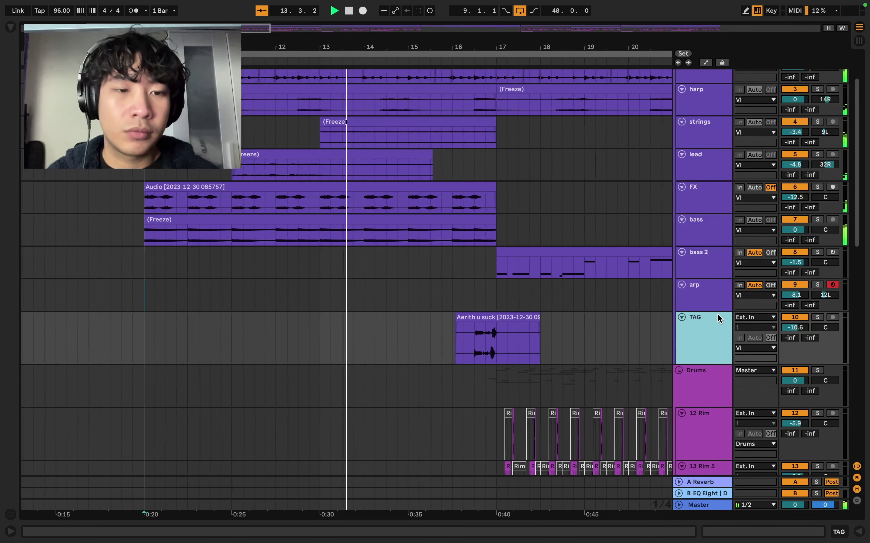
# Step: Reduce the TAG track's height to match the melodic tracks above it
pyautogui.hotkey('alt', '-')
pyautogui.hotkey('alt', '-')
pyautogui.hotkey('alt', '-')
pyautogui.hotkey('alt', '-')
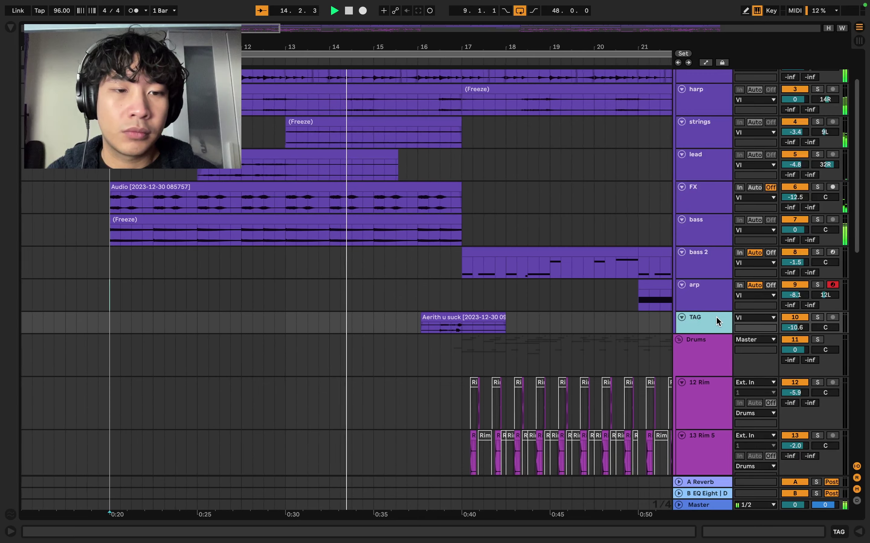
pyautogui.hotkey('alt', '+')
# Step: Rename the two rim tracks in the Drums group, 12 Rim and 13 Rim 5, as RIM 1 and RIM 2
pyautogui.scroll(-5, 716, 317)
pyautogui.click(720, 317)
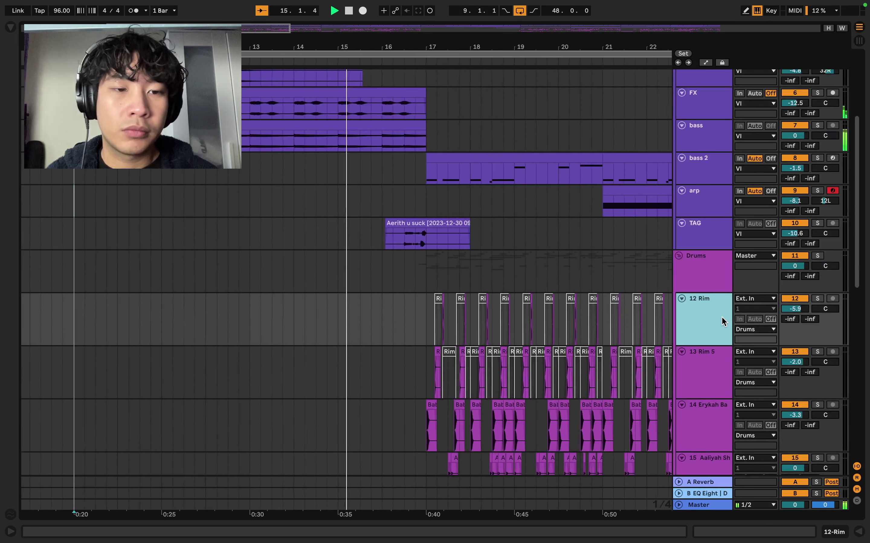
pyautogui.press('super+r')
pyautogui.write('RIM')
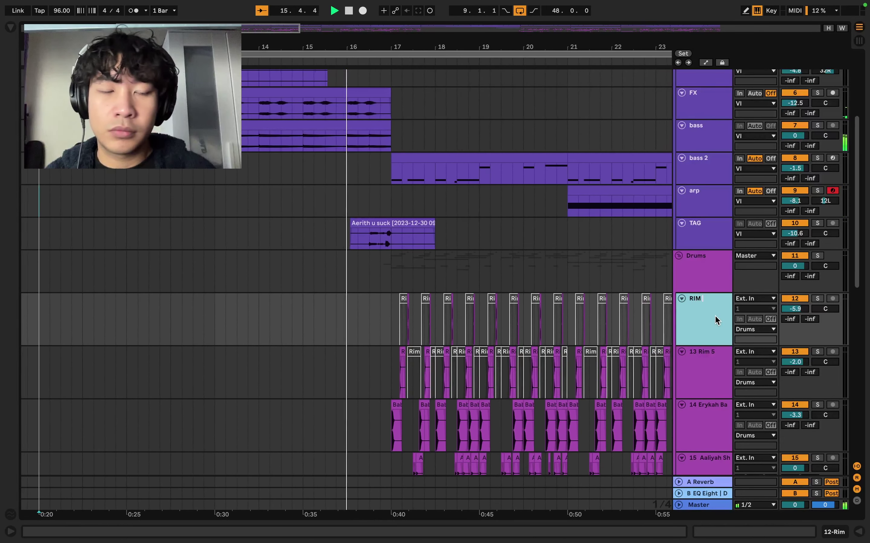
pyautogui.write(' 1')
pyautogui.press('Tab')
pyautogui.write('RIM 2')
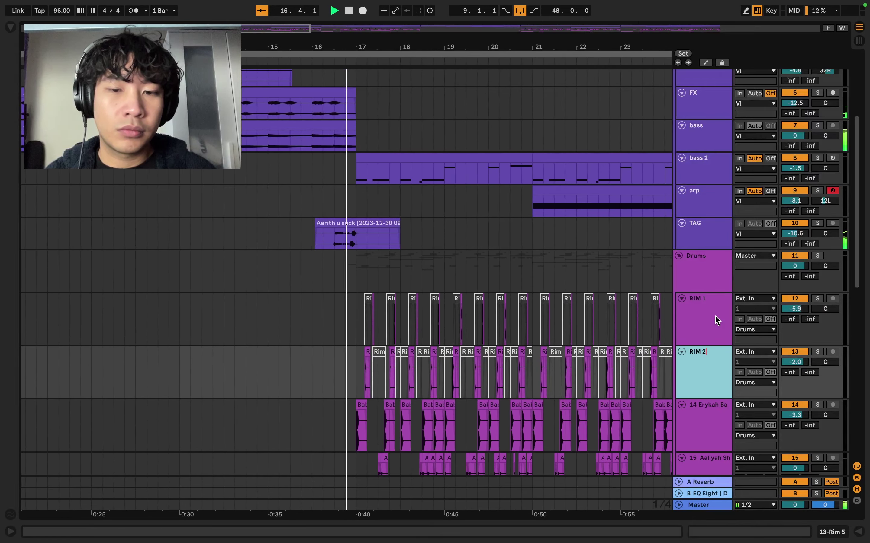
# Step: Rename audio track 14, directly below RIM 2, as KICK
pyautogui.press('Tab')
pyautogui.write('KICK')
pyautogui.press('Tab')
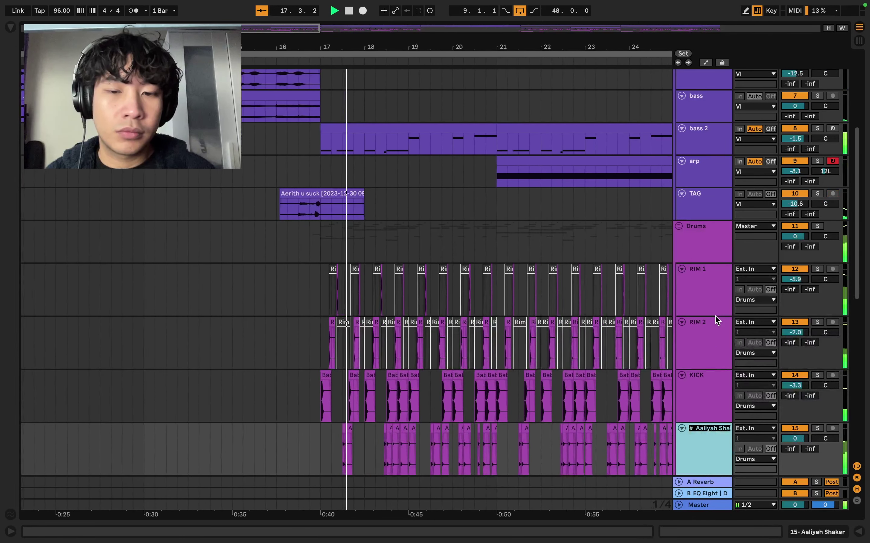
# Step: Rename the Aaliyah Shaker track below KICK as TRIANGLE
pyautogui.write('T')
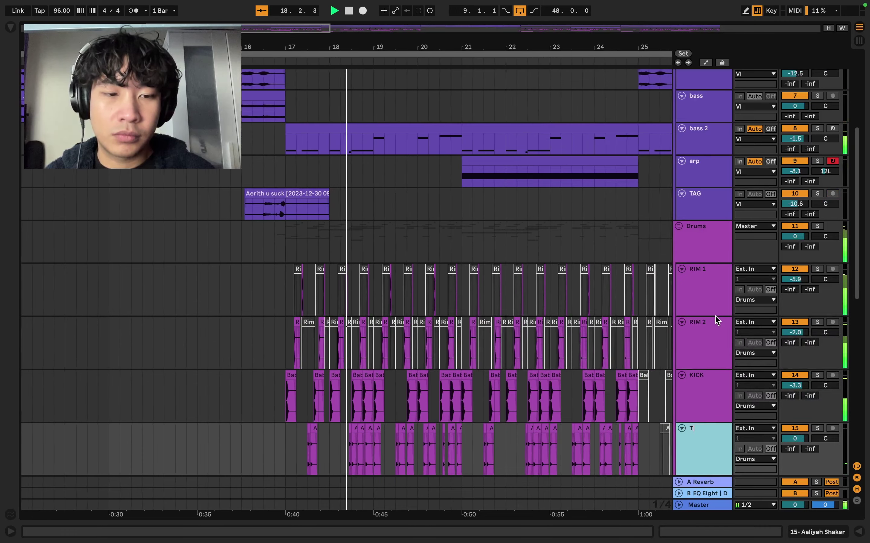
pyautogui.write('RIANGLE')
pyautogui.press('Tab')
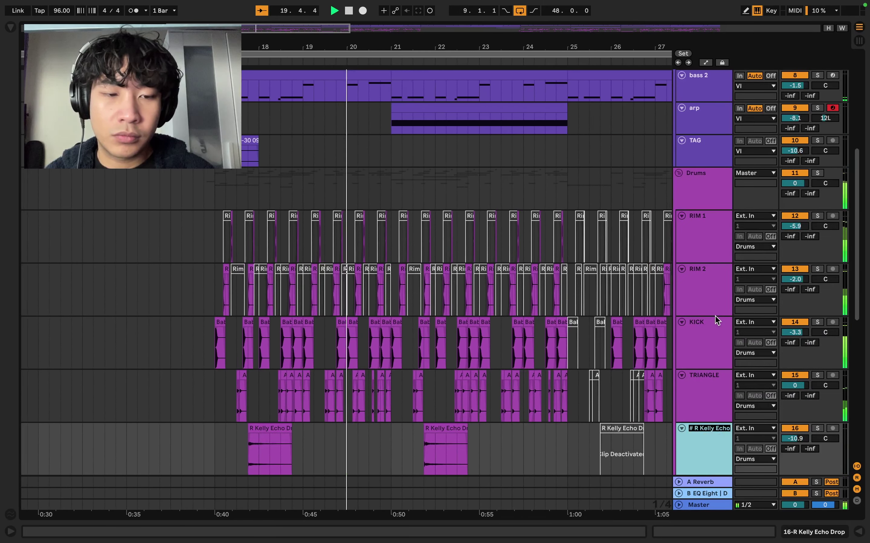
# Step: Rename the R Kelly Echo Drop track as DROP and the Chimes track below it as CHIIMES
pyautogui.write('DROP')
pyautogui.press('Tab')
pyautogui.write('CHIIMES')
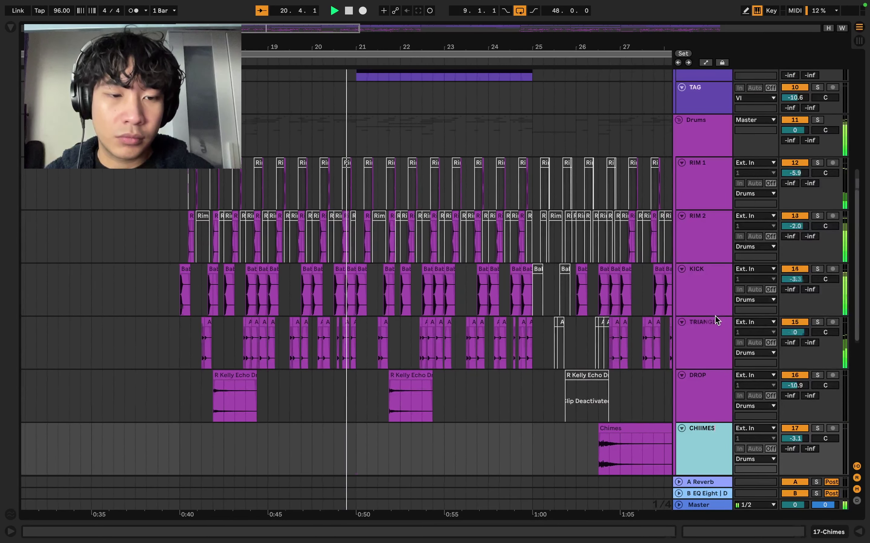
# Step: Rename the Vibraslap 3 track as VIBRASLAP and the Reverse Tambourine track as REVERSE TAM
pyautogui.press('Tab')
pyautogui.write('VIBRA')
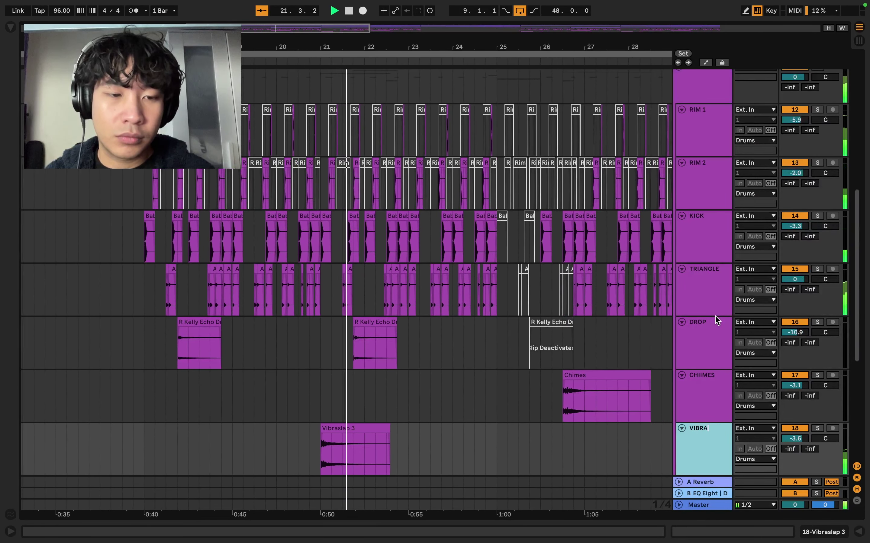
pyautogui.write('SLAP')
pyautogui.press('Tab')
pyautogui.write('REVER')
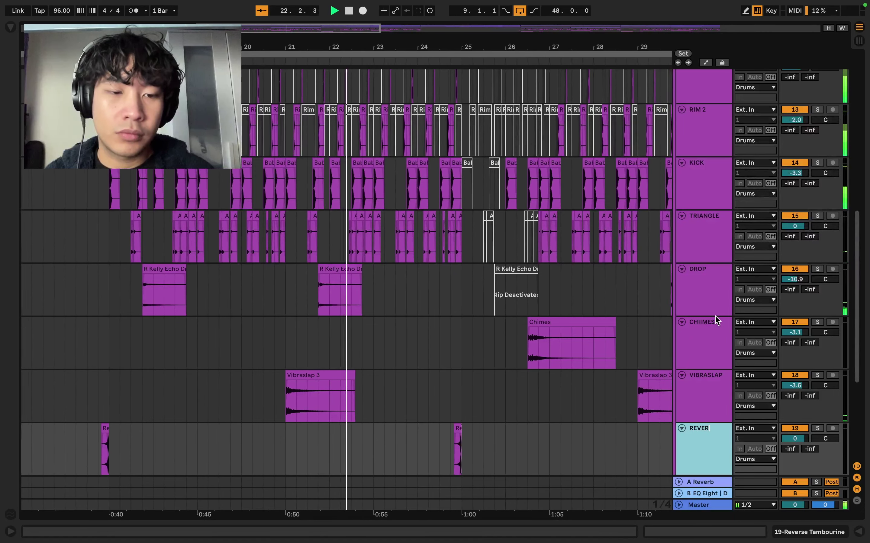
pyautogui.write('SE TAM')
# Step: Rename the Short Triangle track below REVERSE TAM as SHORT TRIANGLE
pyautogui.press('Tab')
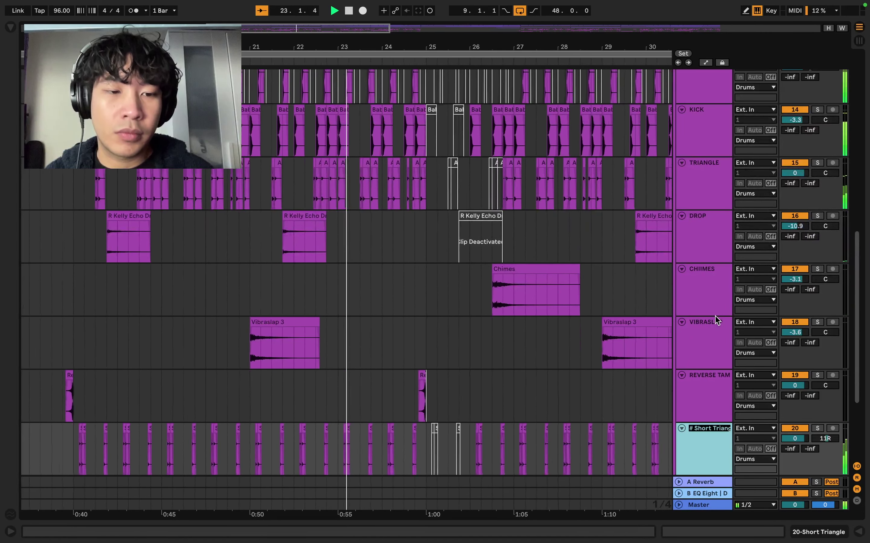
pyautogui.write('S')
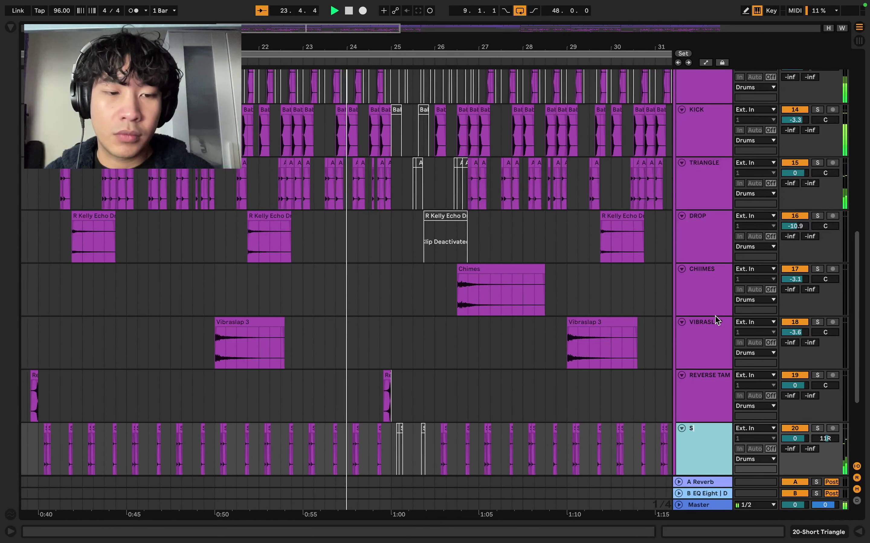
pyautogui.write('HORT TRIANGLE')
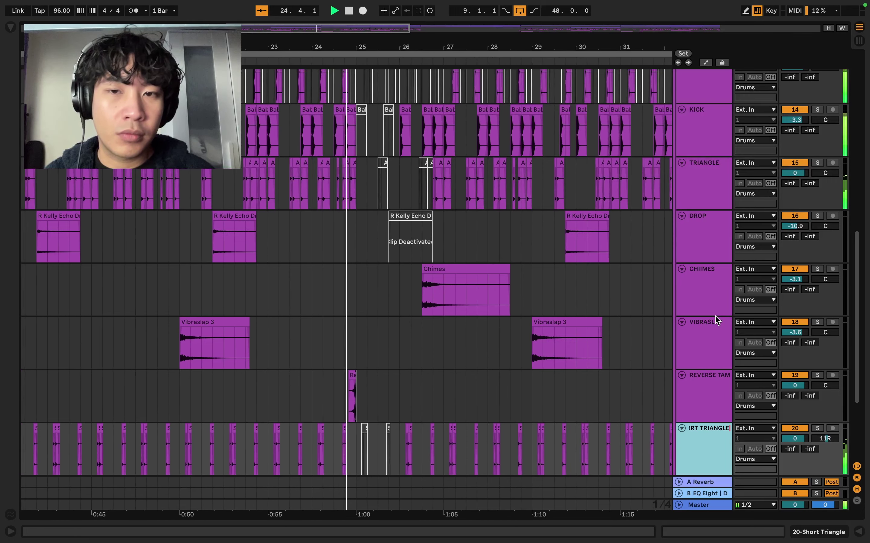
# Step: Correct the name of track 15, between KICK and DROP, to SHAKER
pyautogui.click(702, 170)
pyautogui.press('super+r')
pyautogui.write('SHAKE')
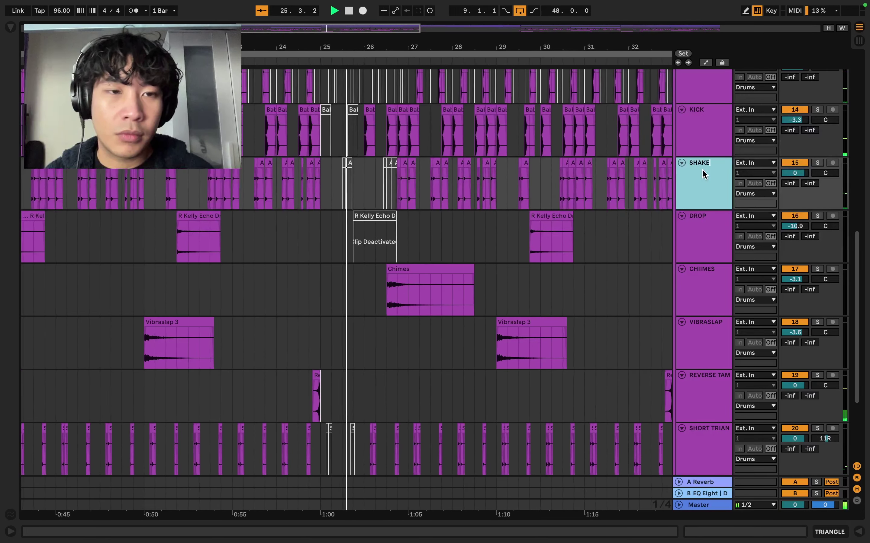
# Step: Rename the last two drum tracks, THE triangle perc and Zap 3, as THE TRIANGLE and ZAP
pyautogui.scroll(-5, 735, 407)
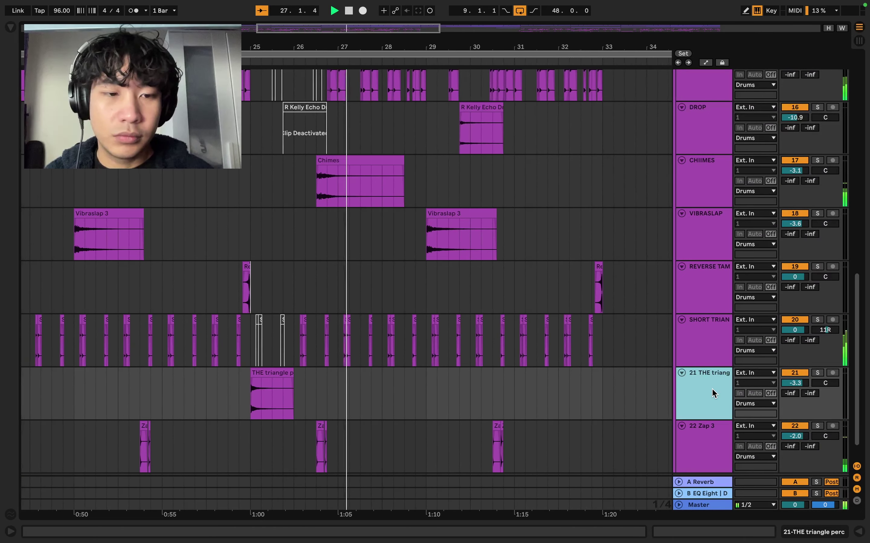
pyautogui.press('super+r')
pyautogui.write('THE TRIANGLE')
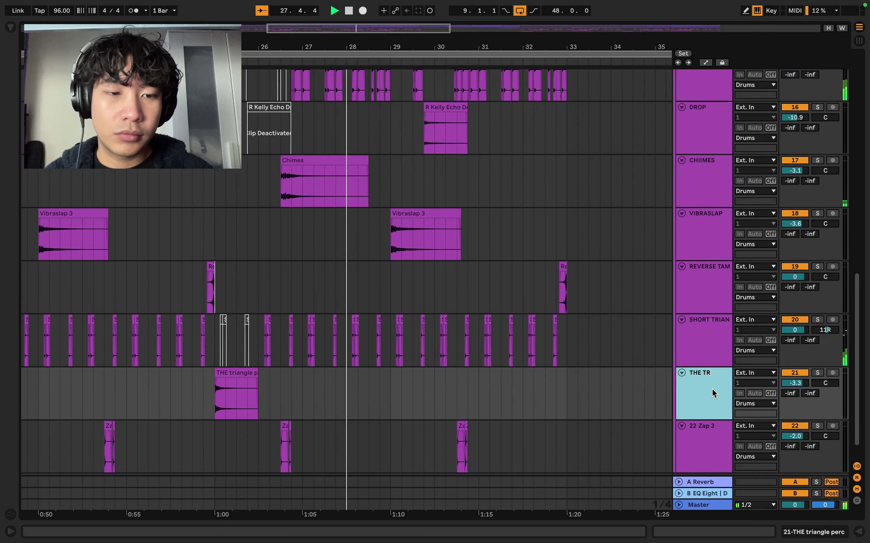
pyautogui.press('Tab')
pyautogui.write('ZAP')
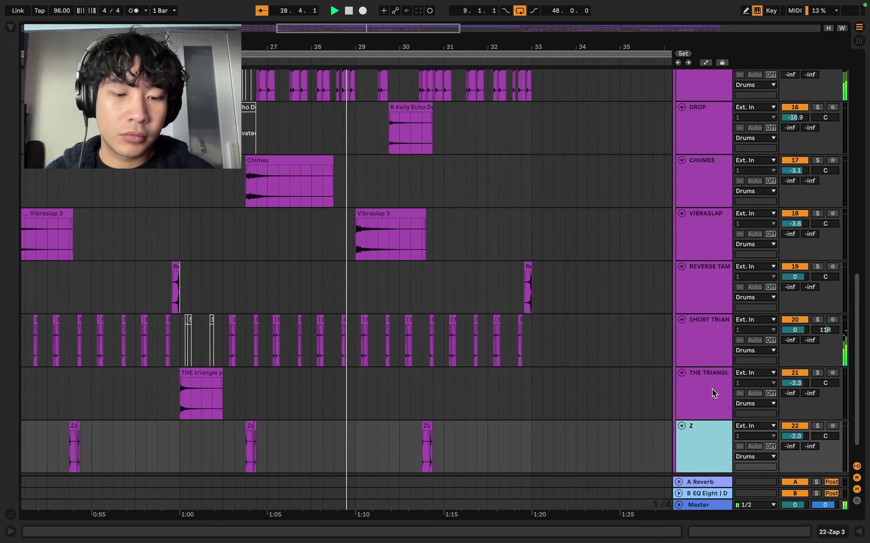
pyautogui.press('Return')
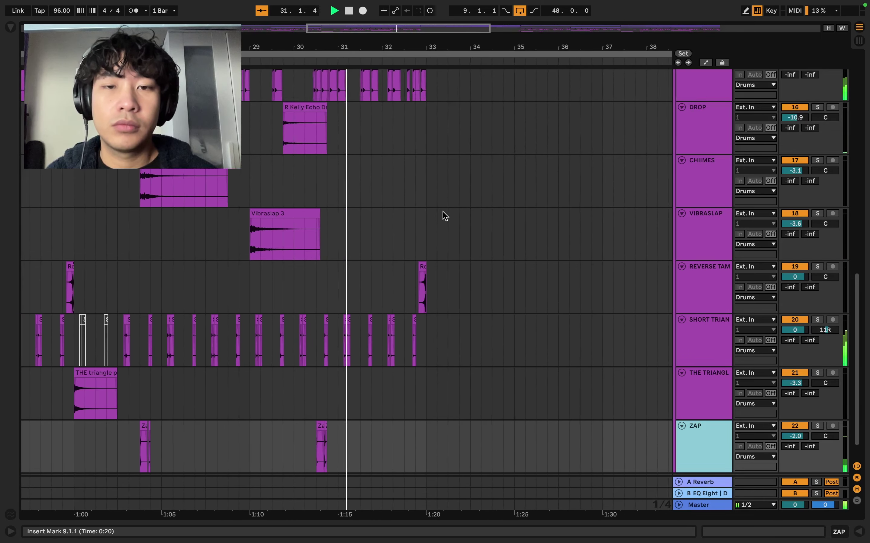
pyautogui.scroll(-5, 443, 216)
pyautogui.scroll(7, 397, 188)
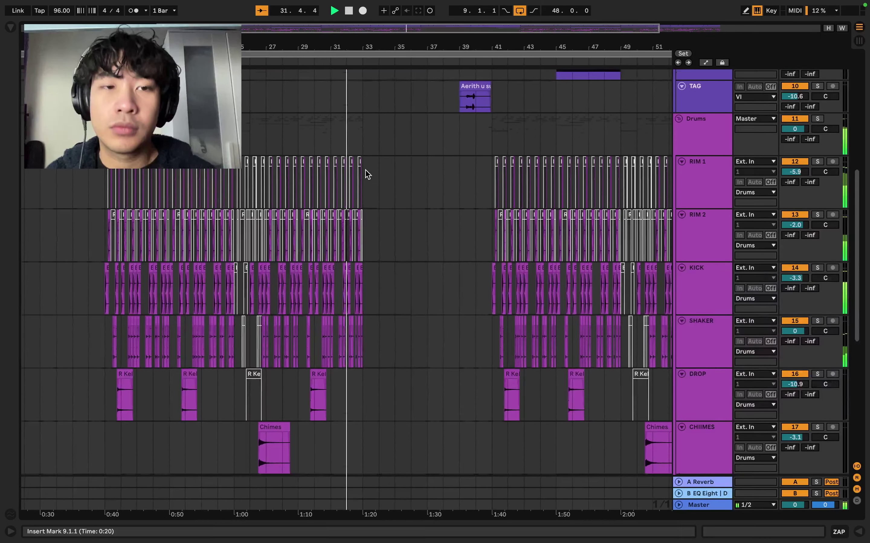
pyautogui.scroll(8, 366, 170)
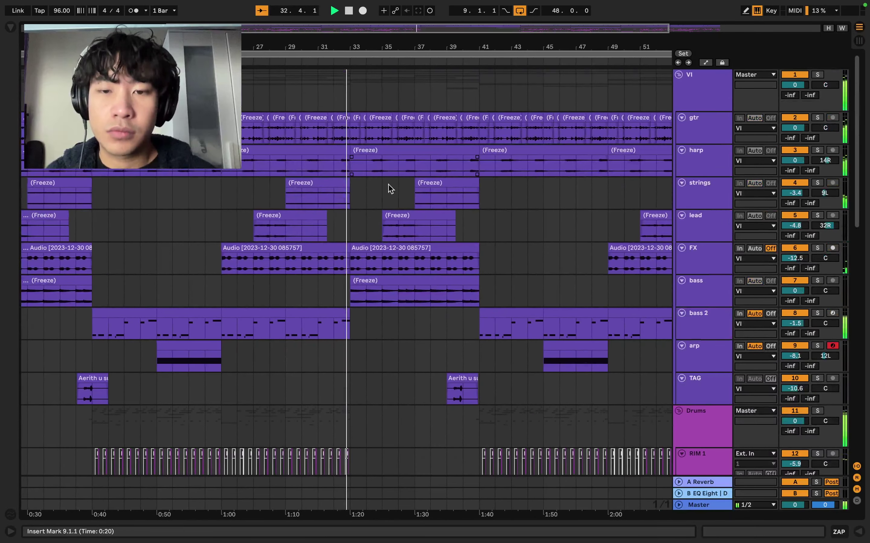